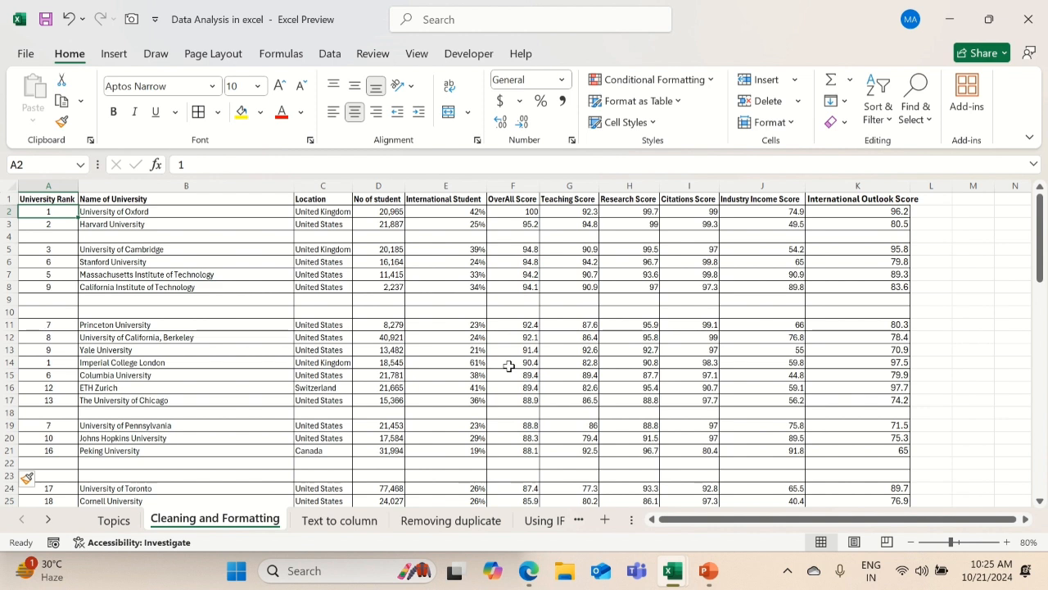
Delete all blank cells in the university table using Go To Special with Blanks, shifting the remaining cells up
key("ctrl+g")
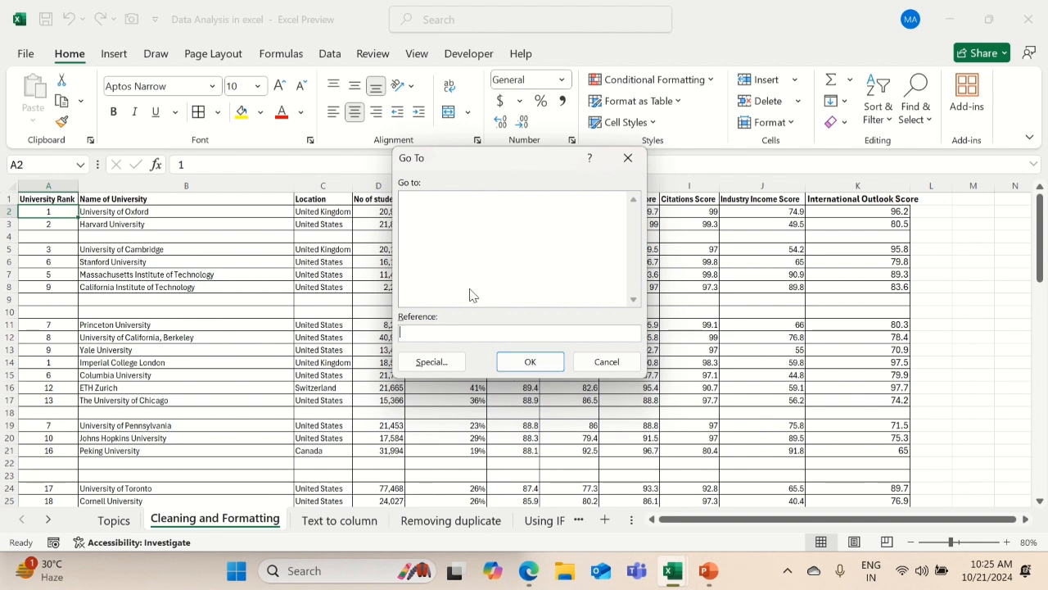
left_click(431, 362)
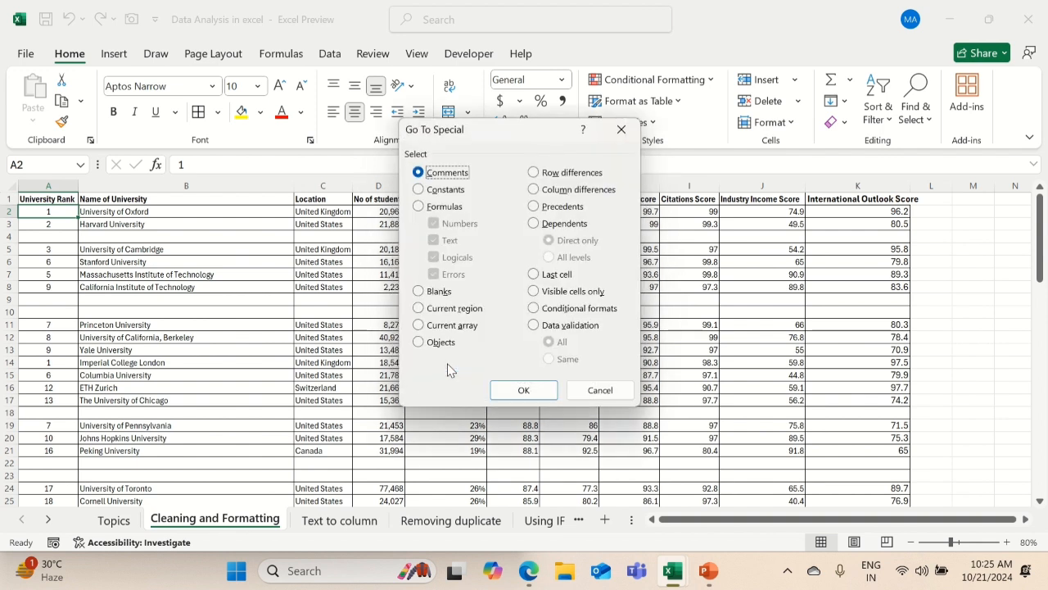
left_click(419, 292)
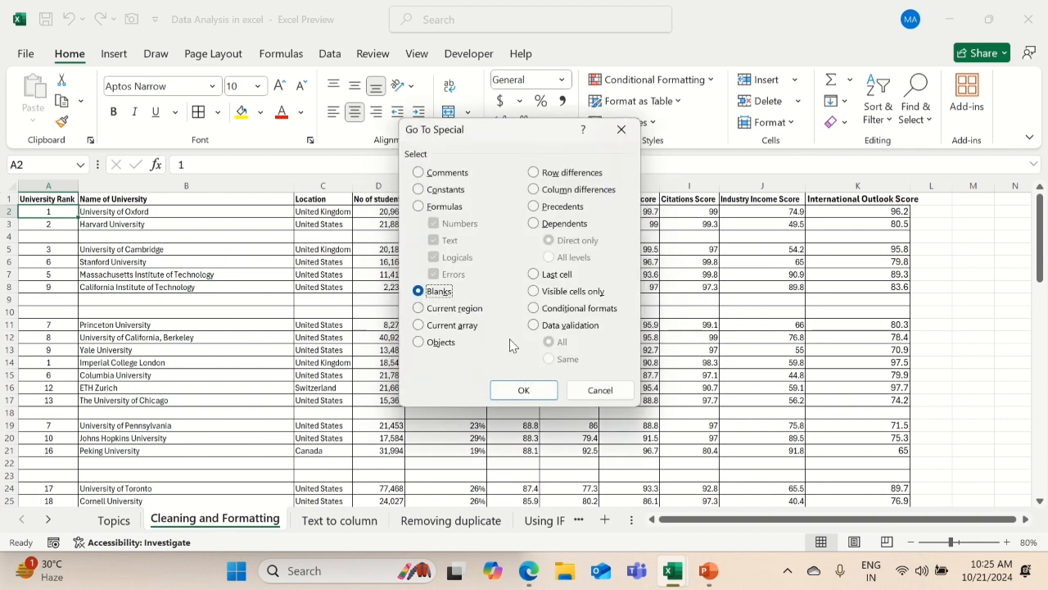
left_click(520, 388)
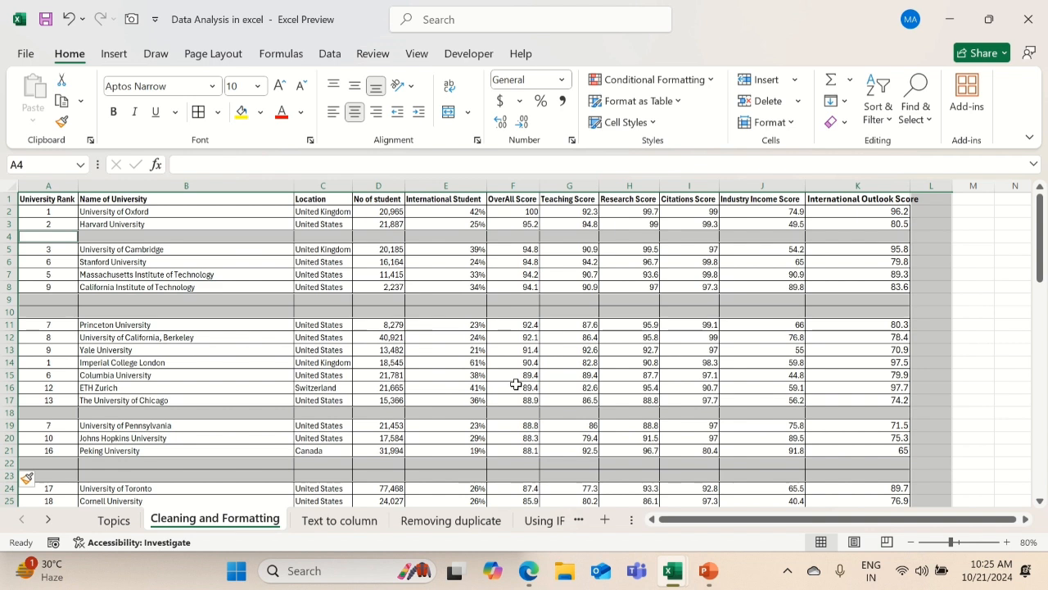
key("ctrl+minus")
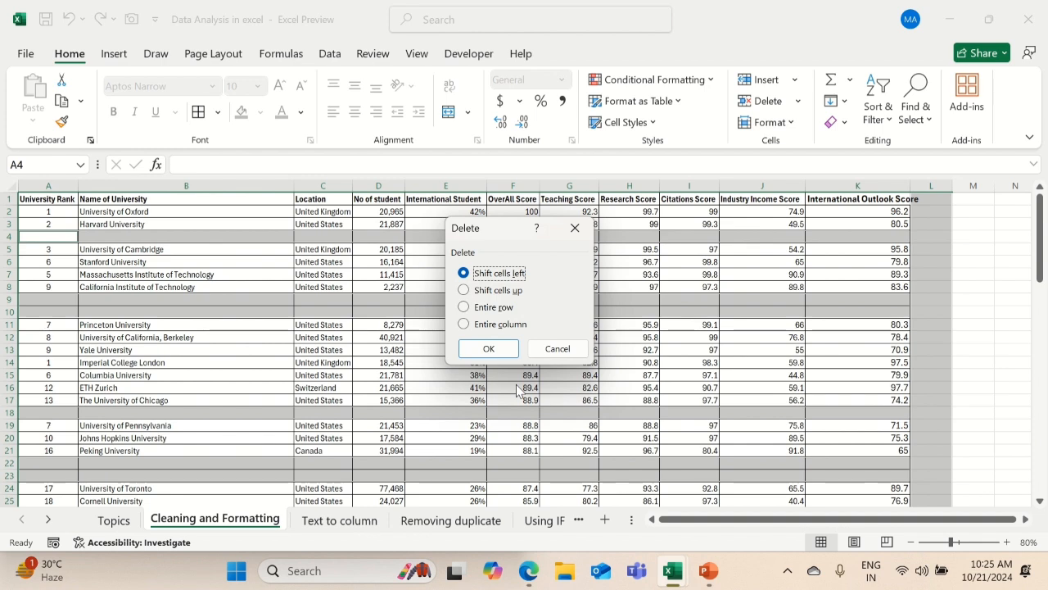
key("Down")
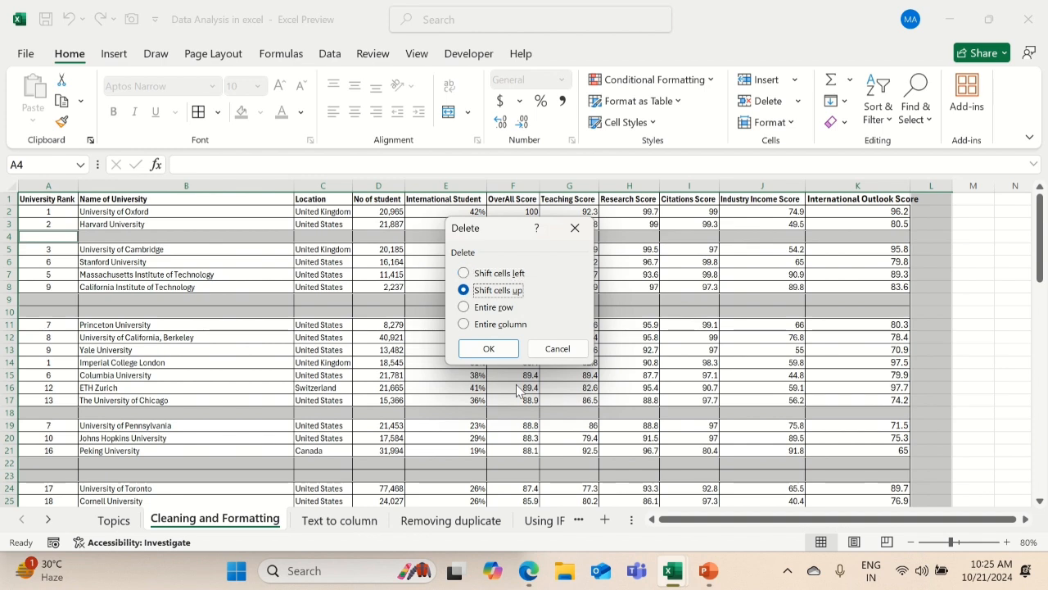
key("Return")
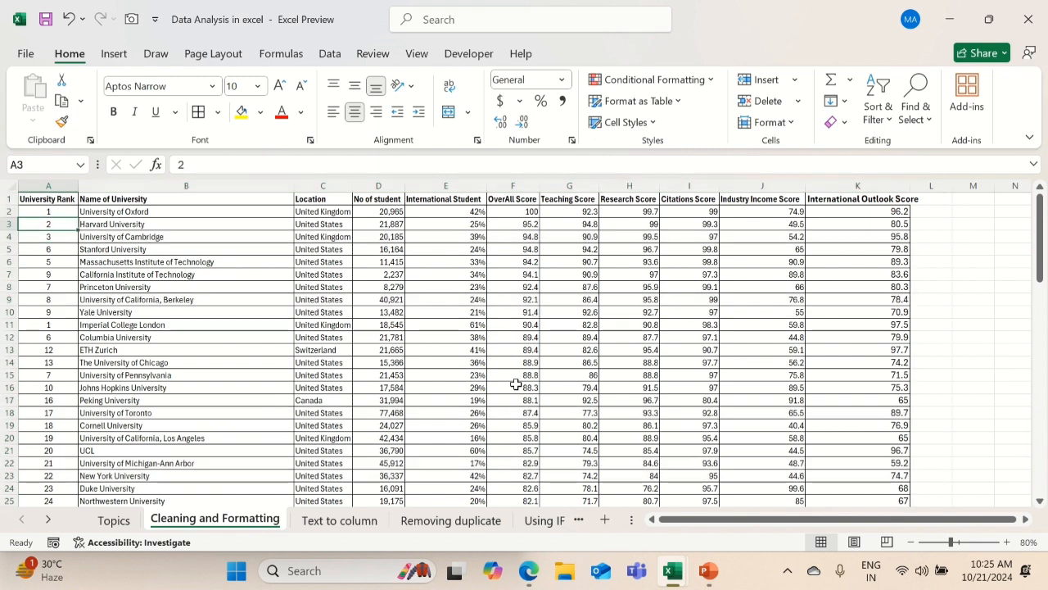
Fill the University Rank column down to the table's end as a series based on the ranks in A2 and A3
key("Up")
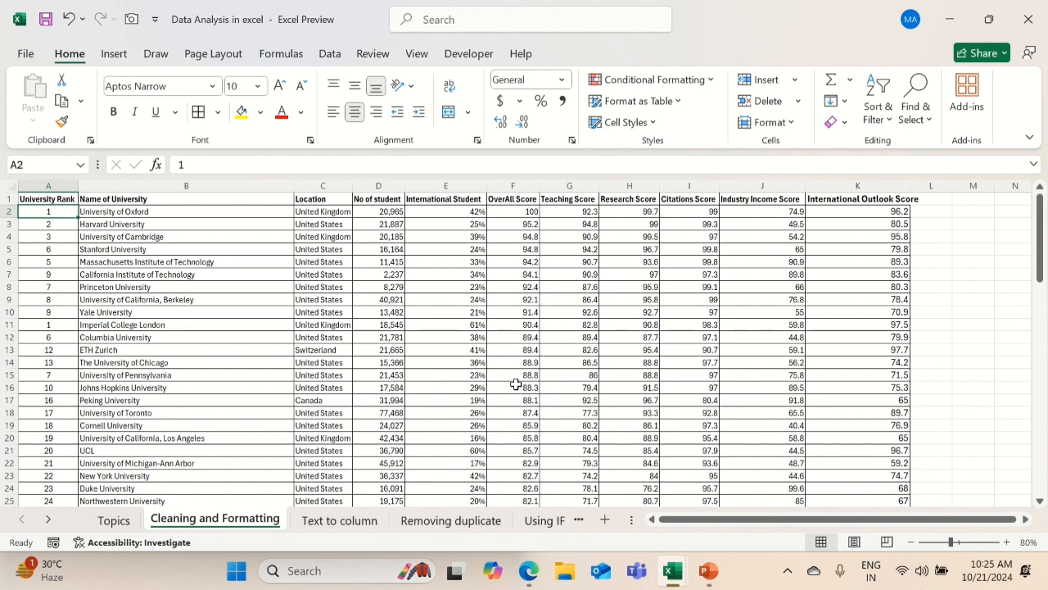
key("Up")
key("Right")
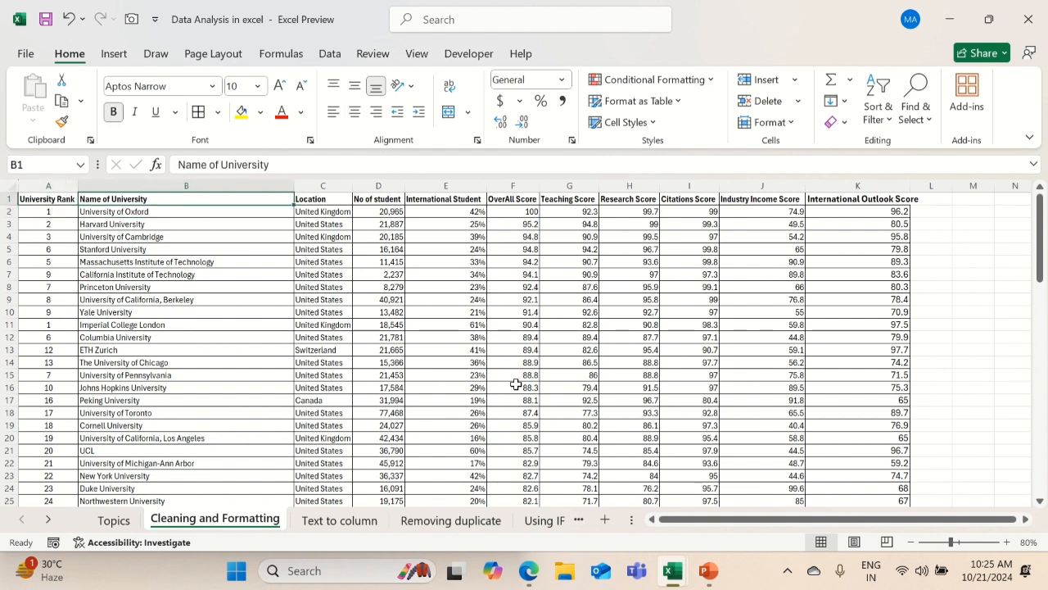
key("Down")
key("Left")
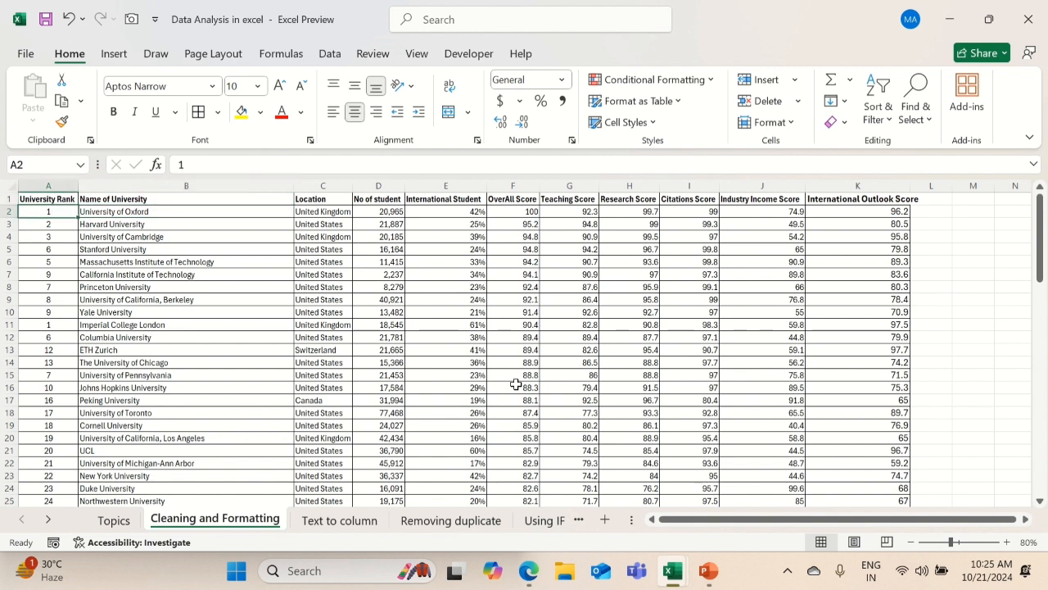
key("Down")
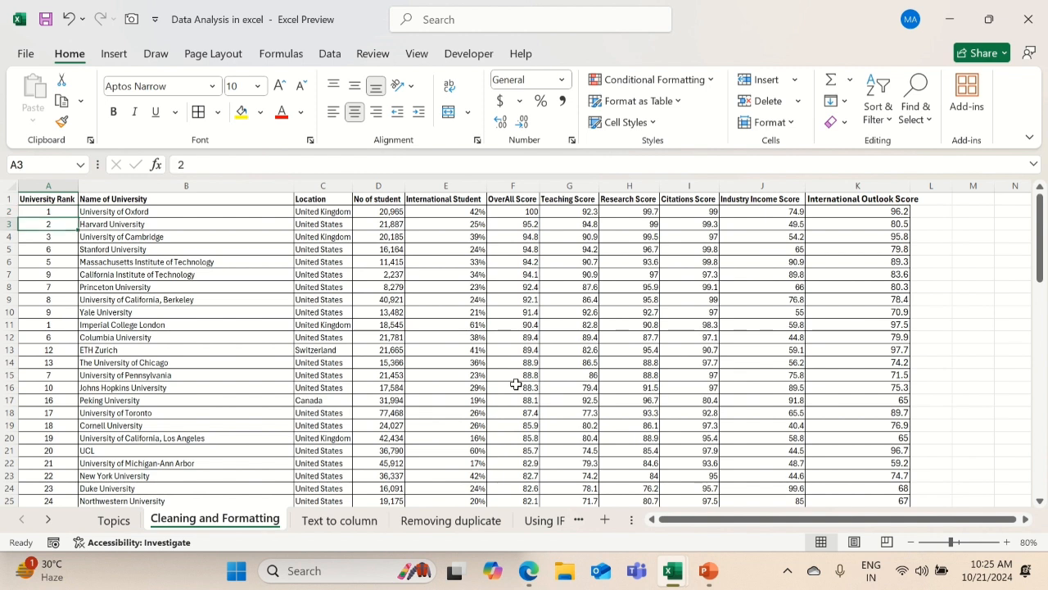
key("Up")
key("shift+Down")
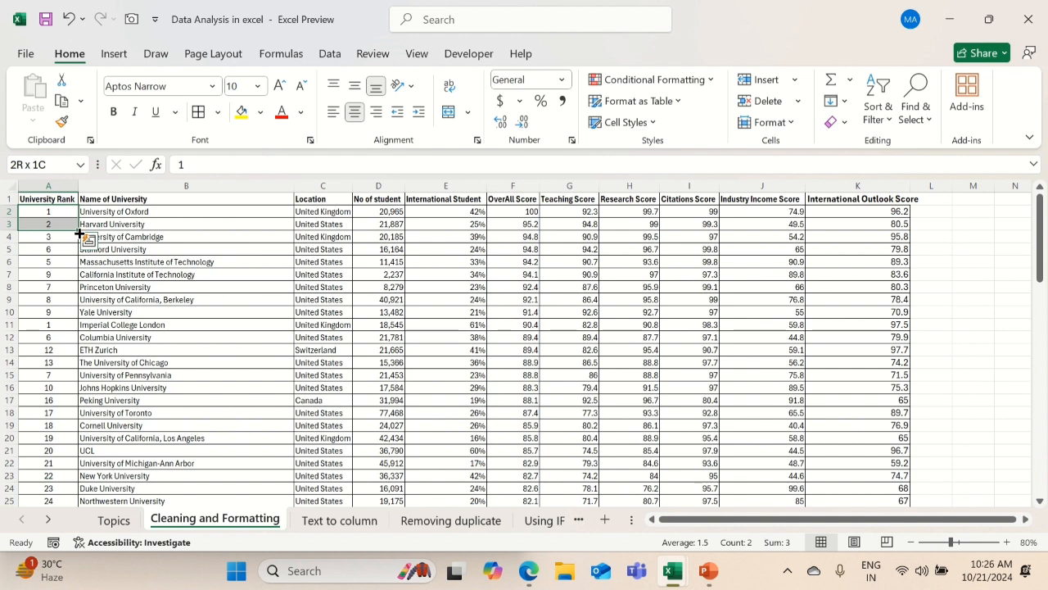
double_click(79, 236)
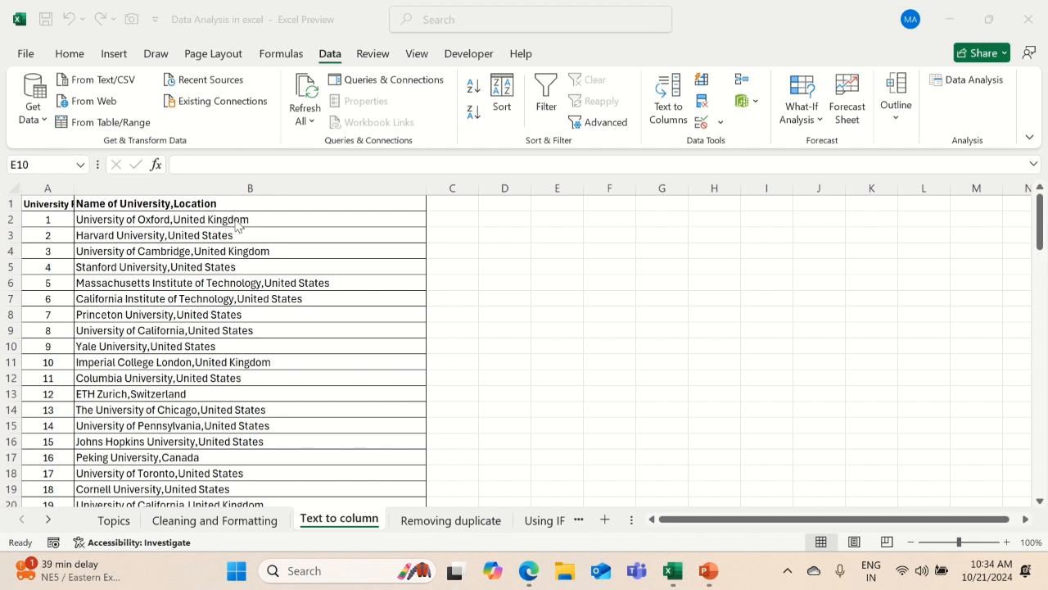
Split the combined university name and location column into two columns with Text to Columns, delimited by comma, in General format starting at $B$1
left_click(246, 180)
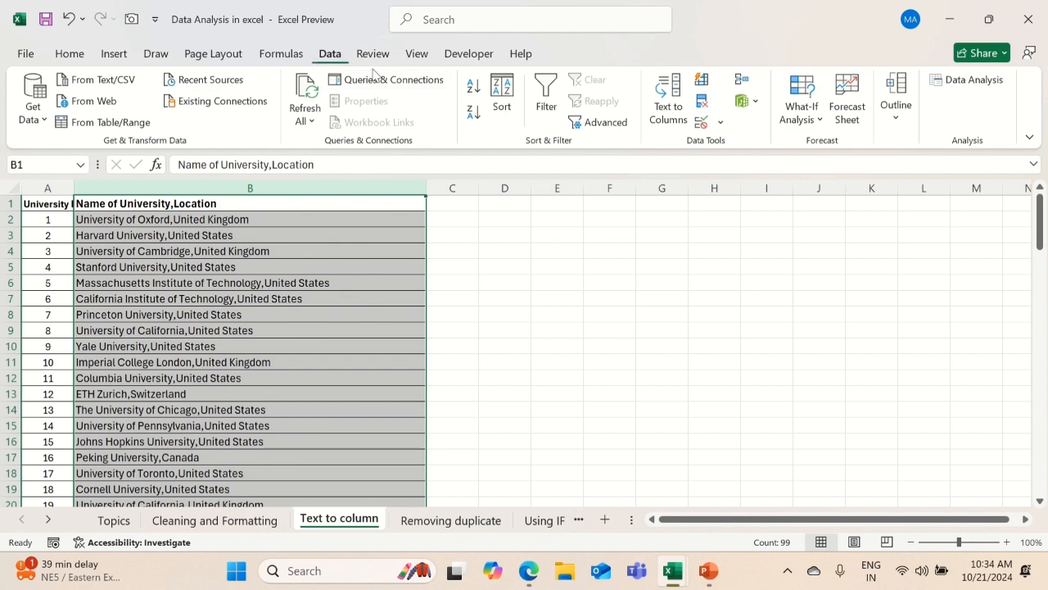
left_click(668, 99)
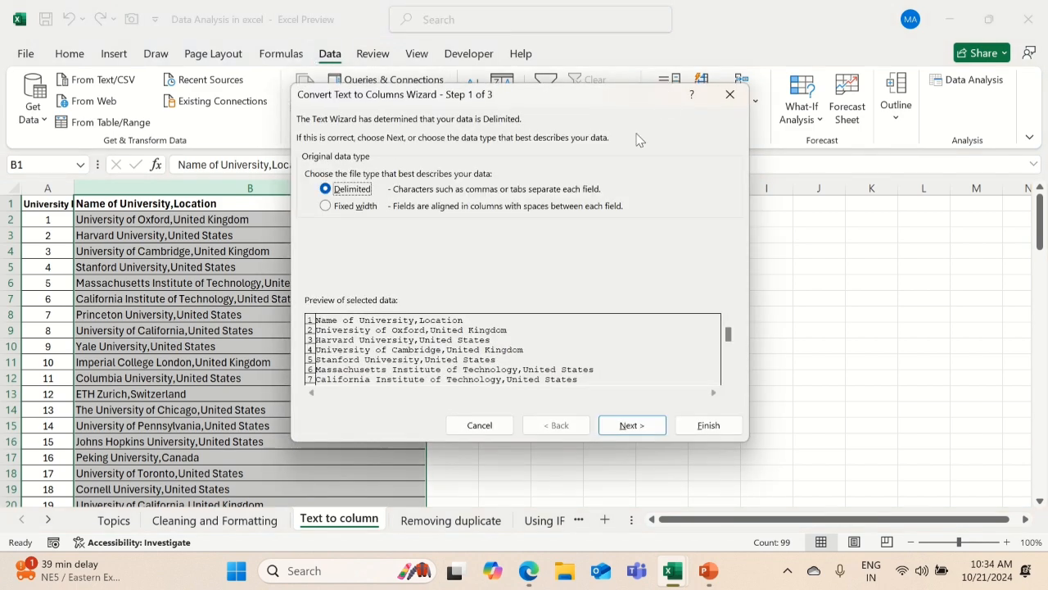
left_click(625, 422)
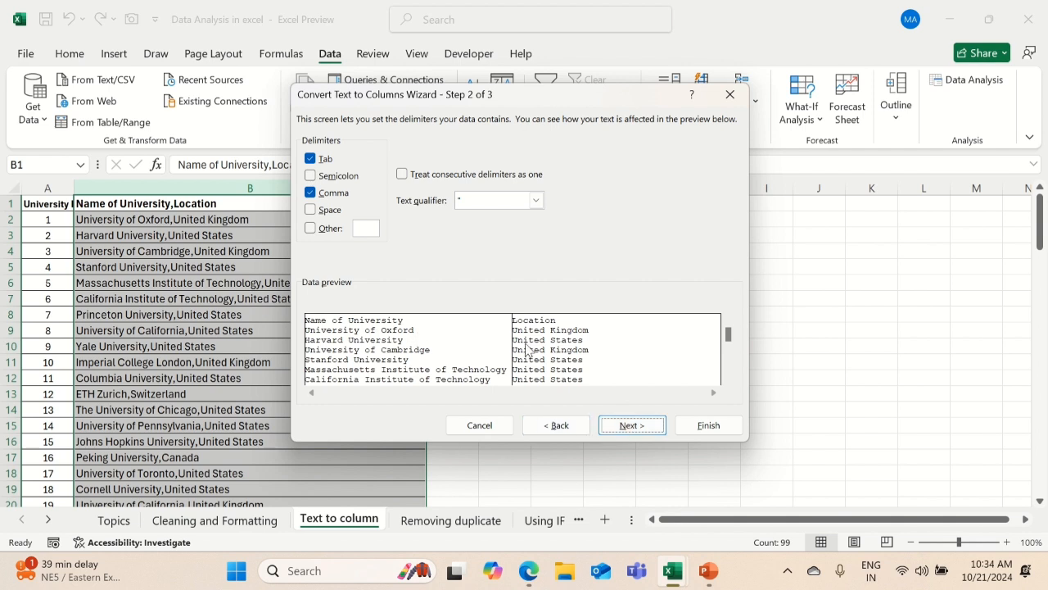
left_click(631, 425)
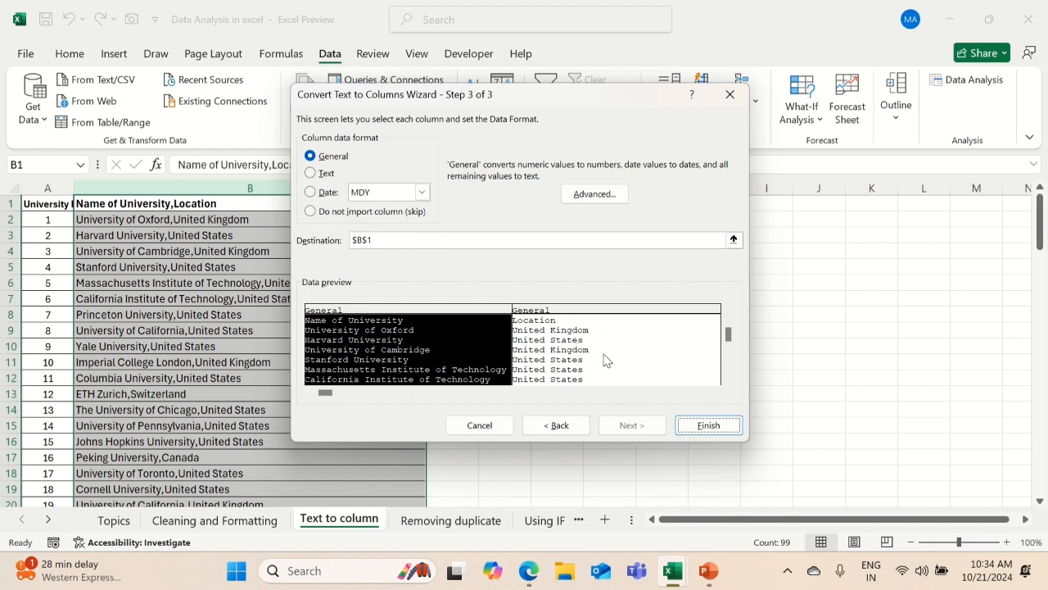
left_click(715, 425)
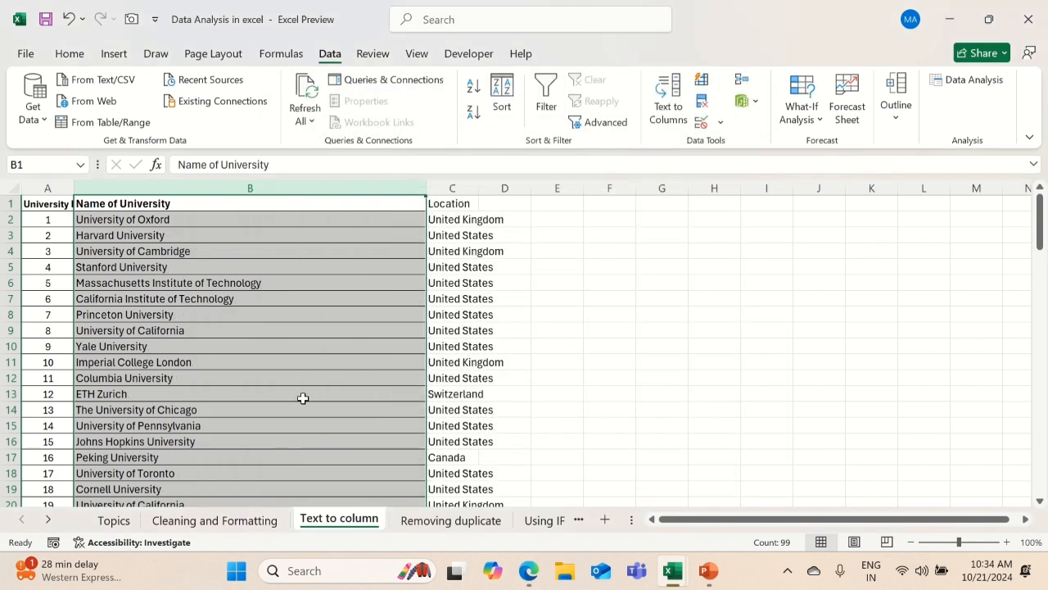
left_click(227, 206)
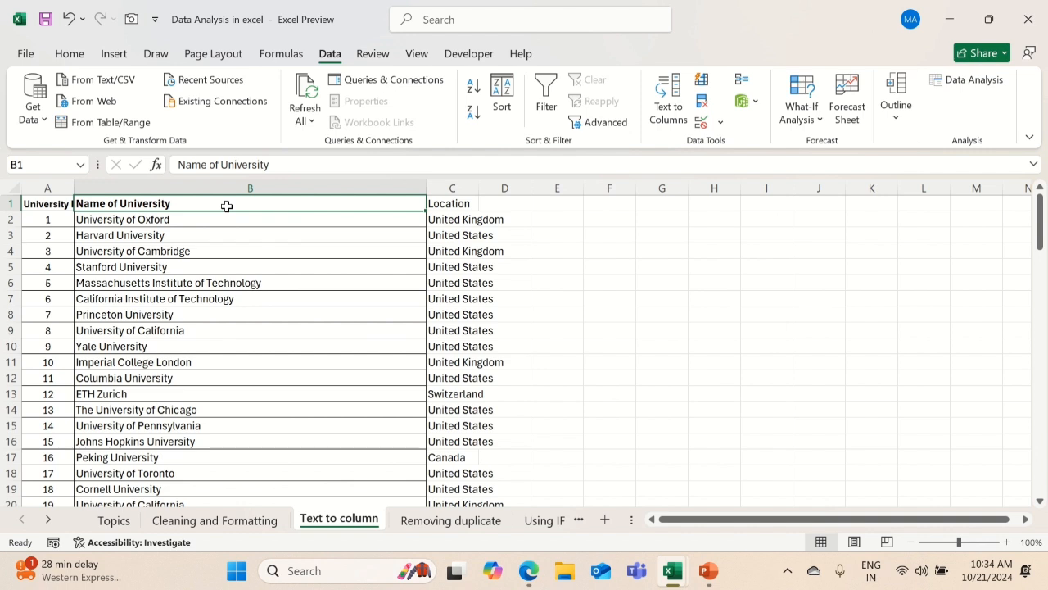
key("Right")
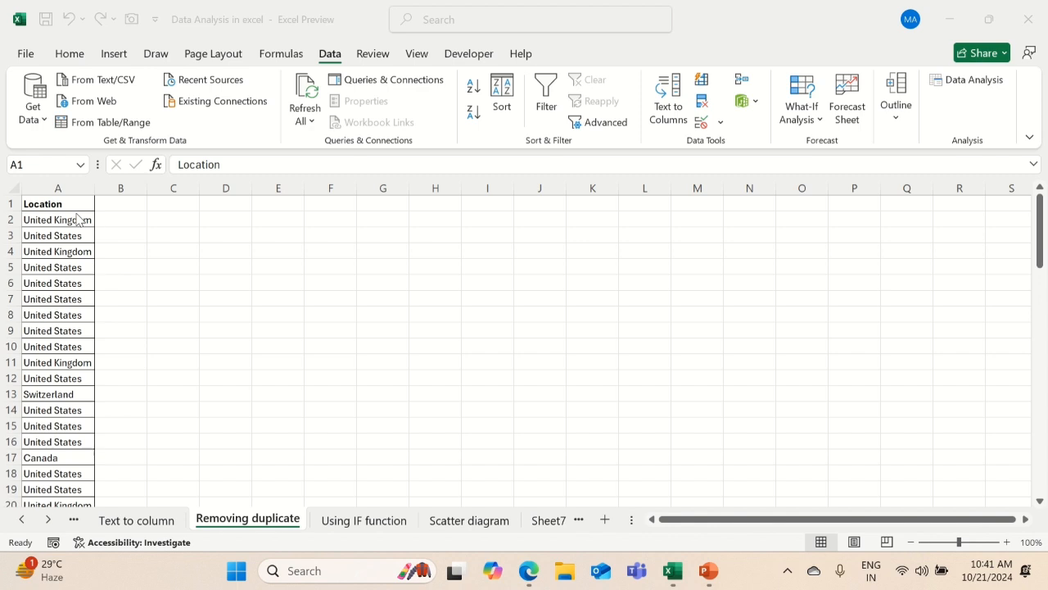
Remove the duplicate values from the Location column, treating the first row as a header
left_click(66, 186)
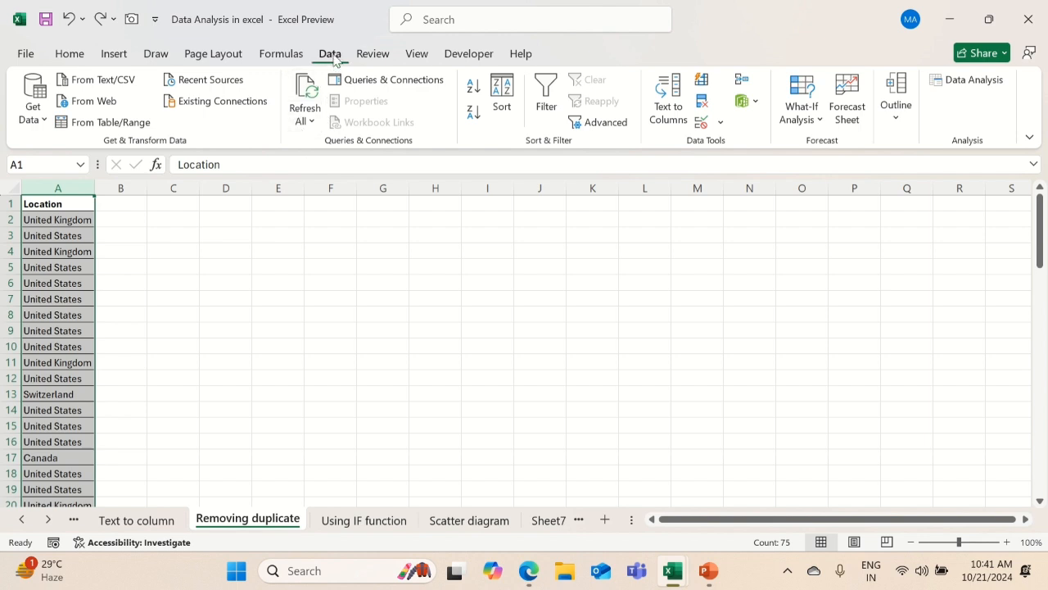
left_click(703, 103)
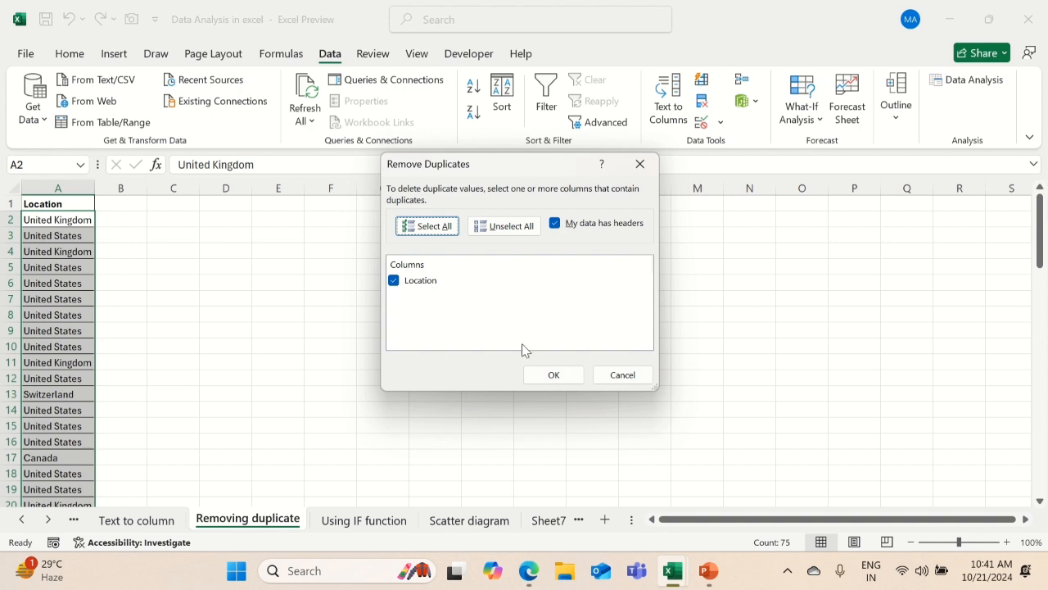
left_click(557, 377)
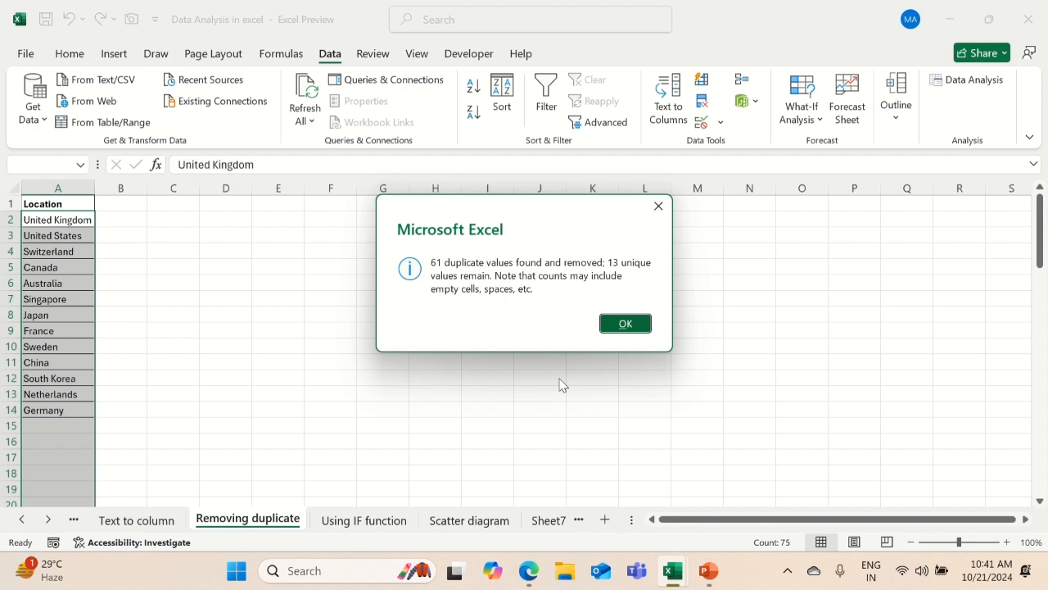
left_click(636, 327)
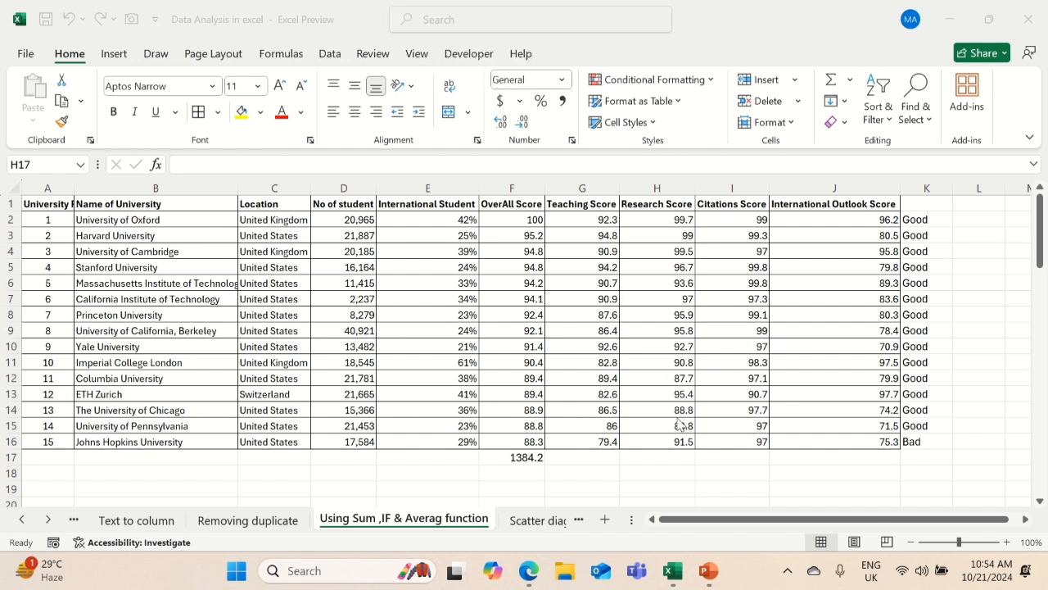
Calculate the average Research Score in H17 with an AVERAGE formula over H2:H16
left_click(647, 460)
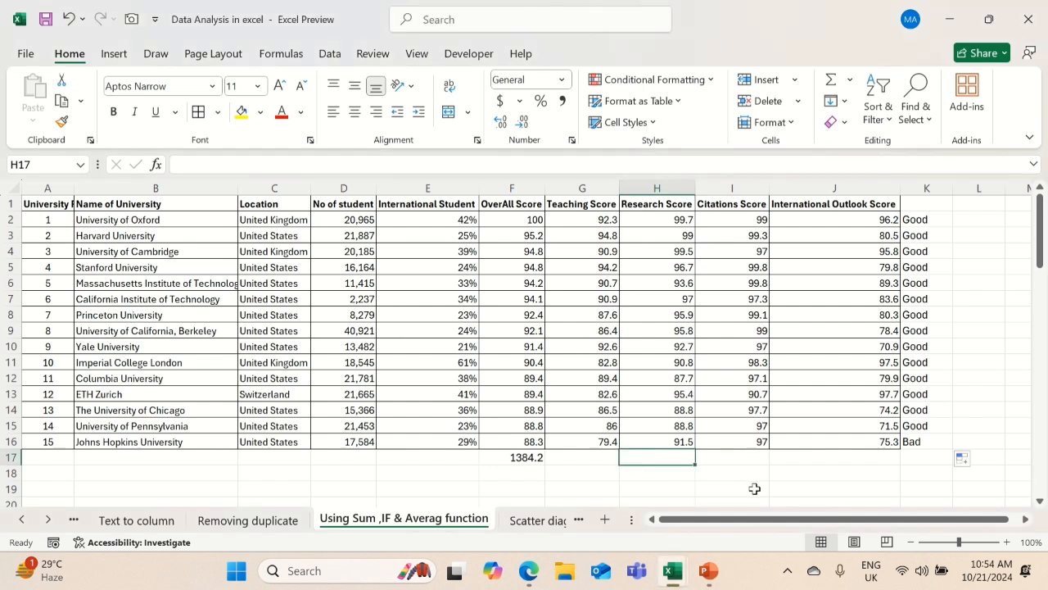
type("=av")
key("Down")
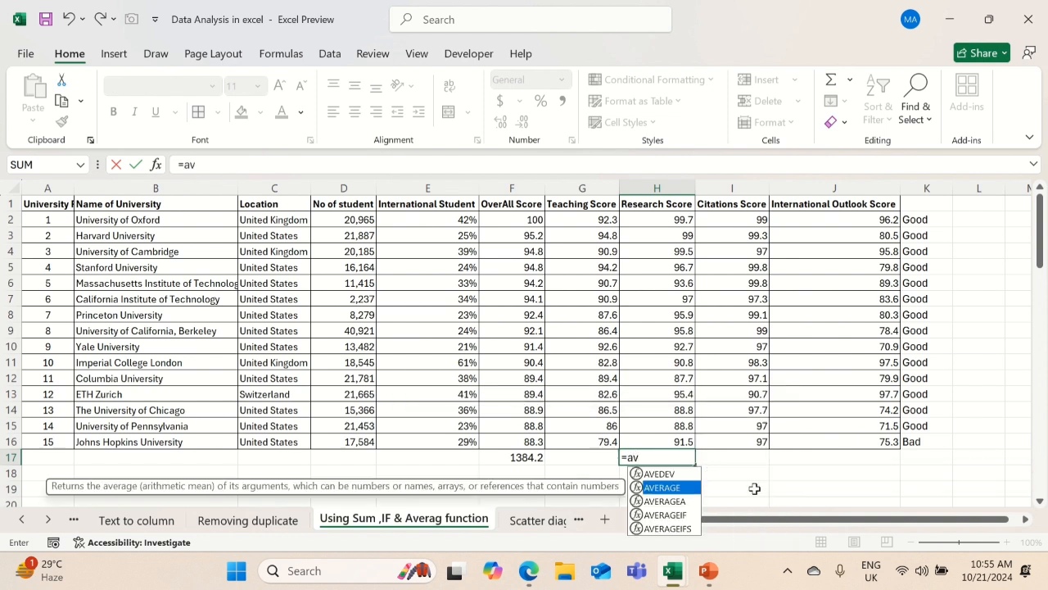
key("Tab")
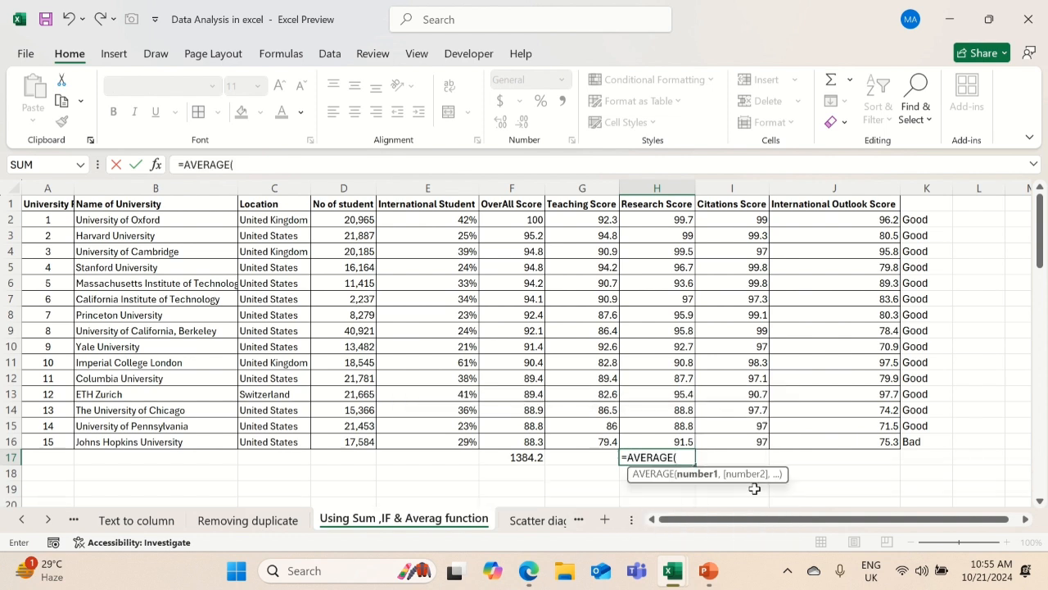
key("Up")
key("ctrl+shift+Up")
key("shift+Down")
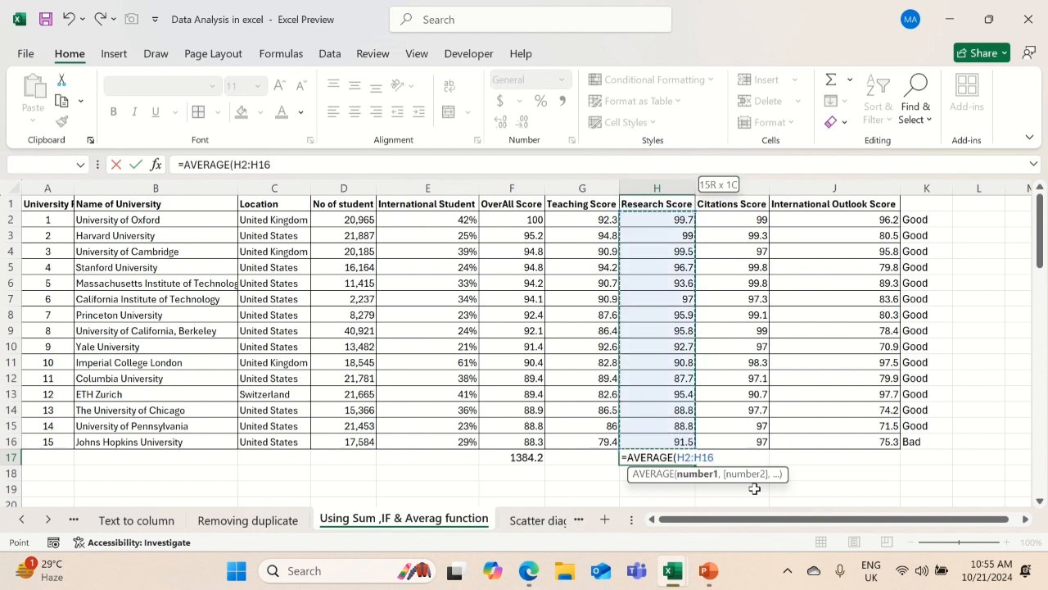
key("Return")
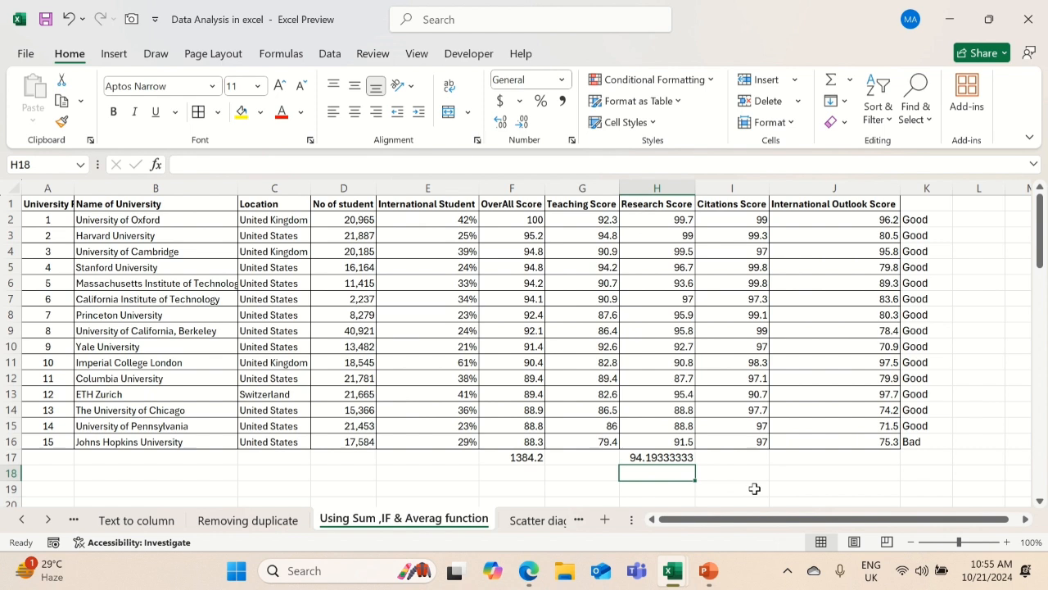
key("Up")
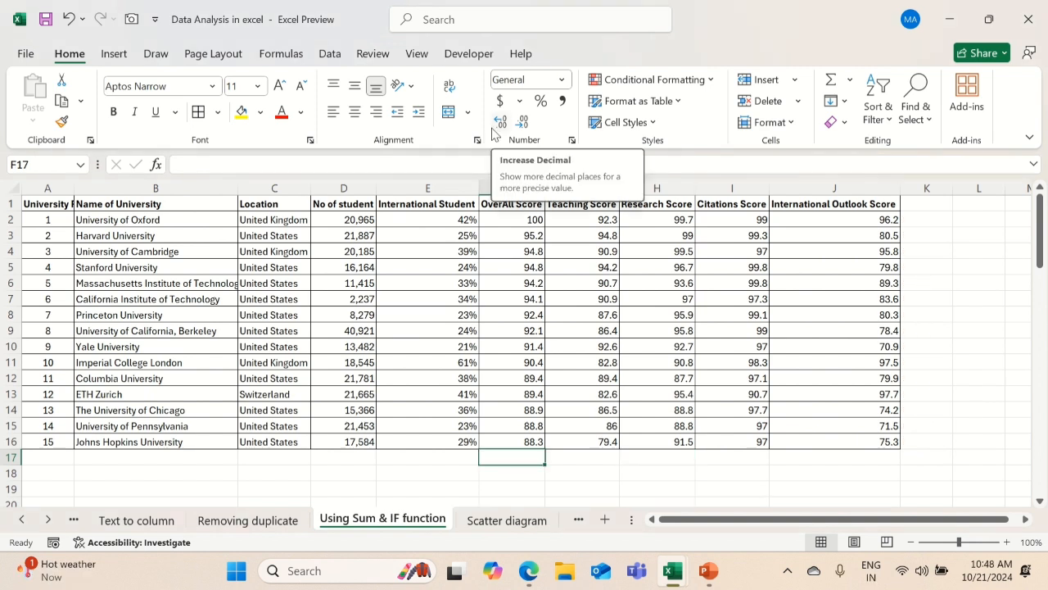
Total the OverAll Score column in F17 with a SUM formula over F2:F16
key("Up")
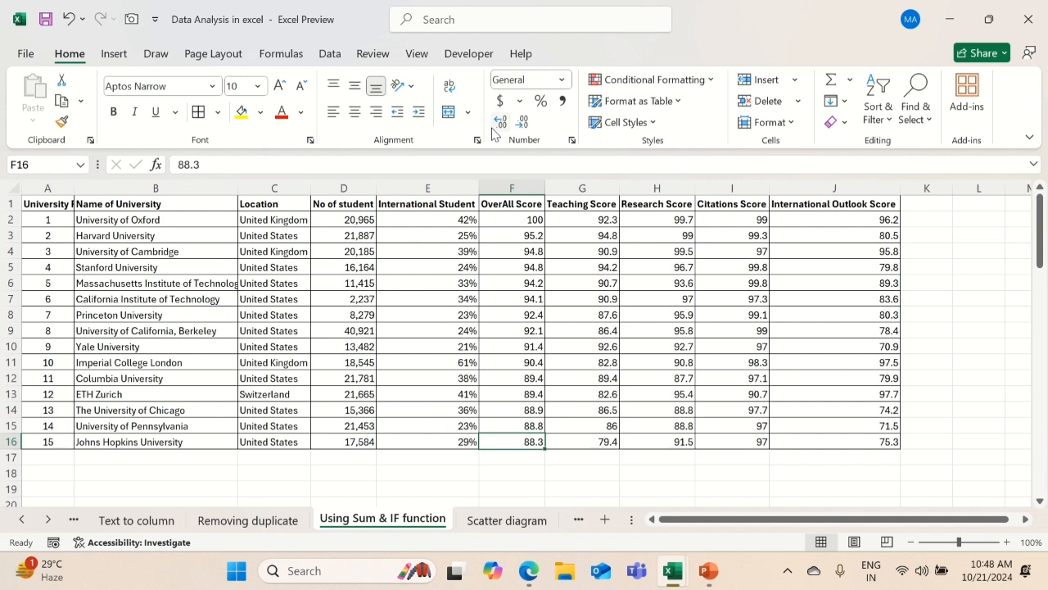
key("Down")
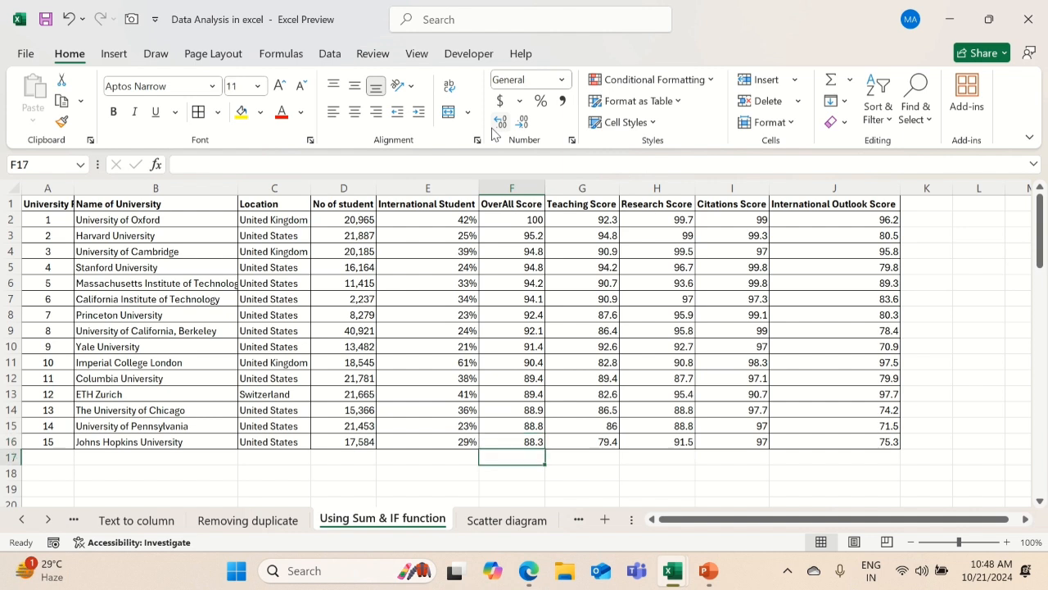
type("=sum")
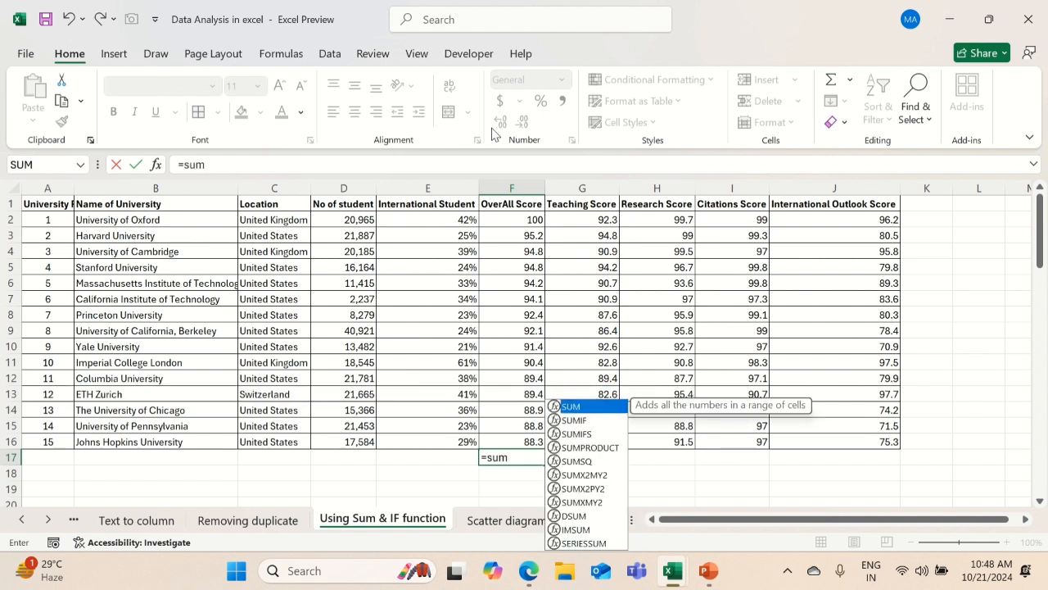
key("Tab")
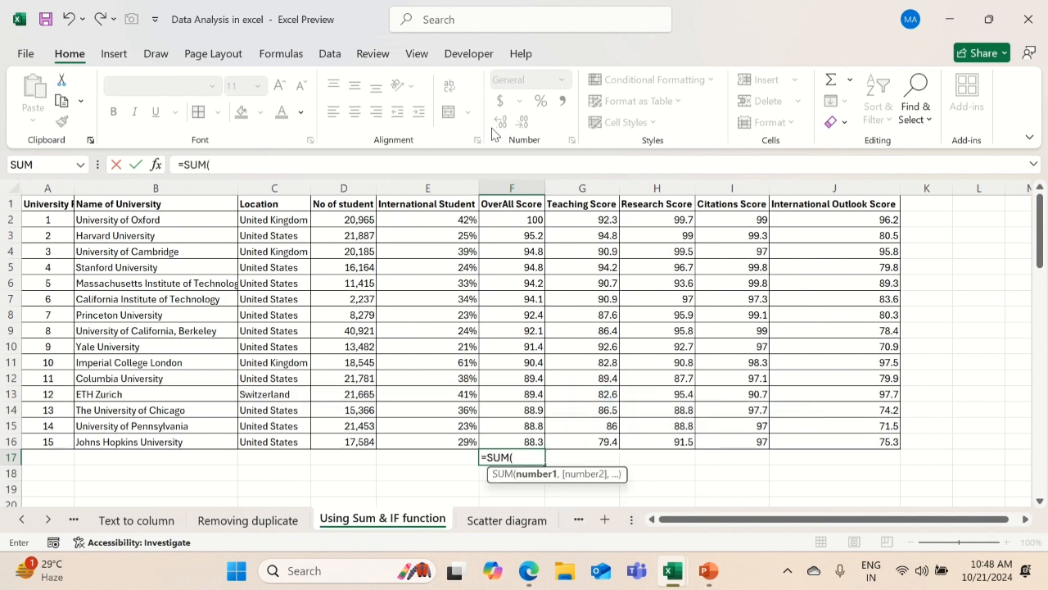
key("Up")
key("ctrl+shift+Up")
key("shift+Down")
key("Return")
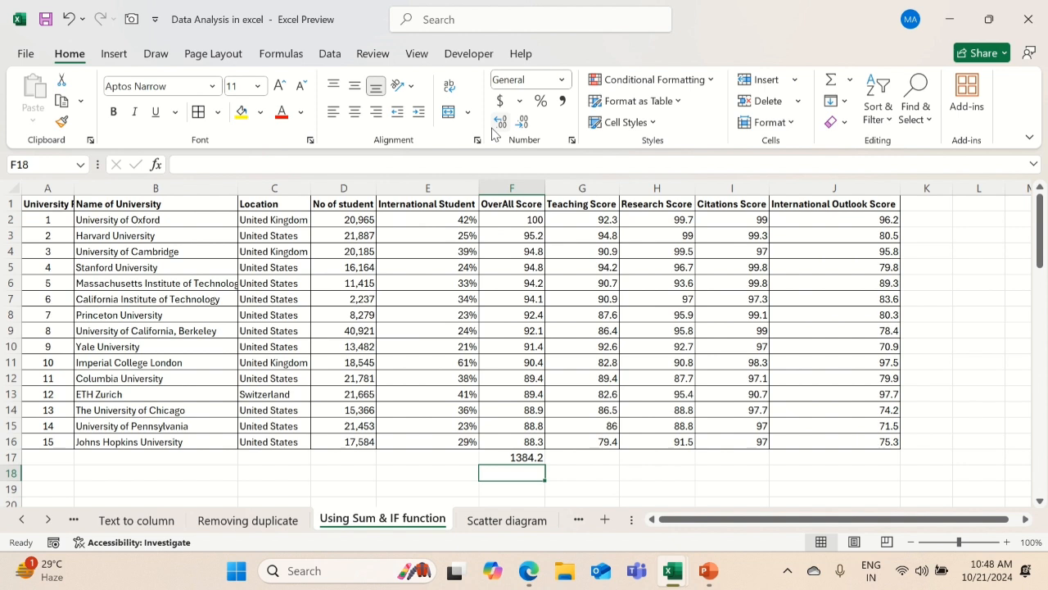
Clear the total in F17 and total the OverAll Score range F2:F16 there again with AutoSum
key("Up")
key("Delete")
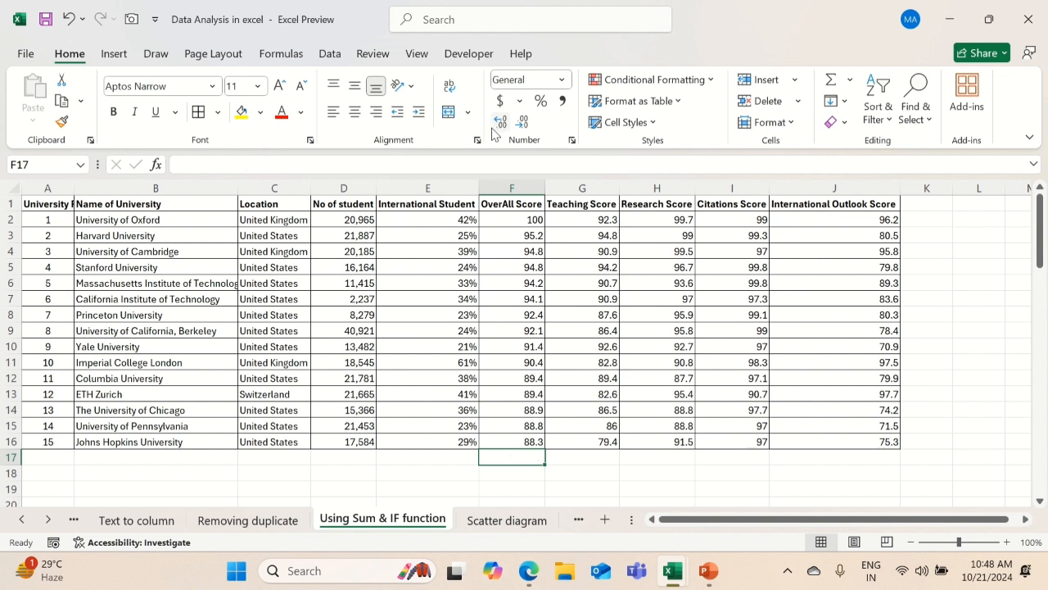
key("alt+equal")
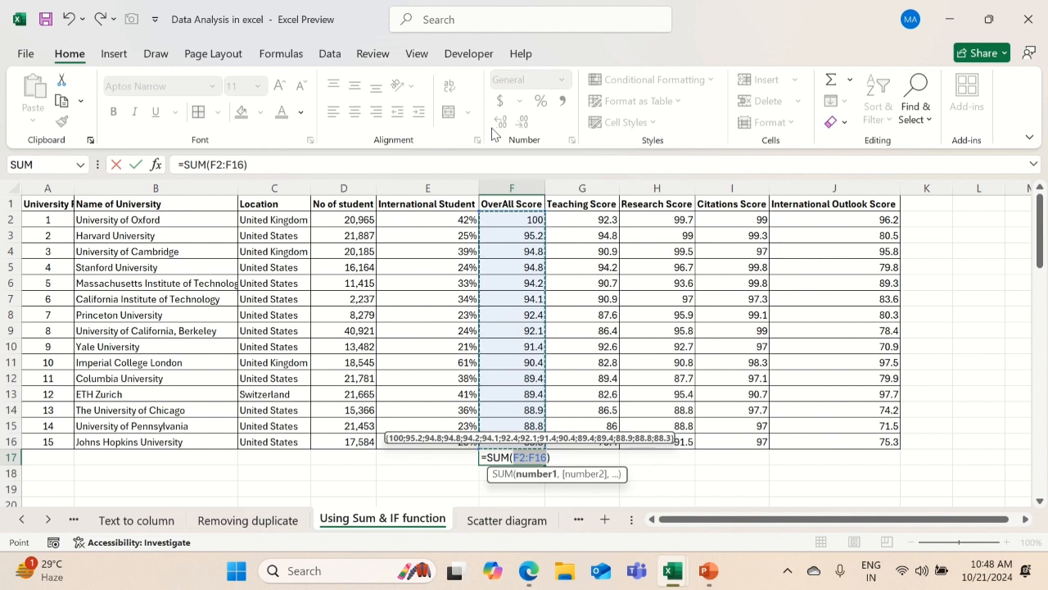
key("Return")
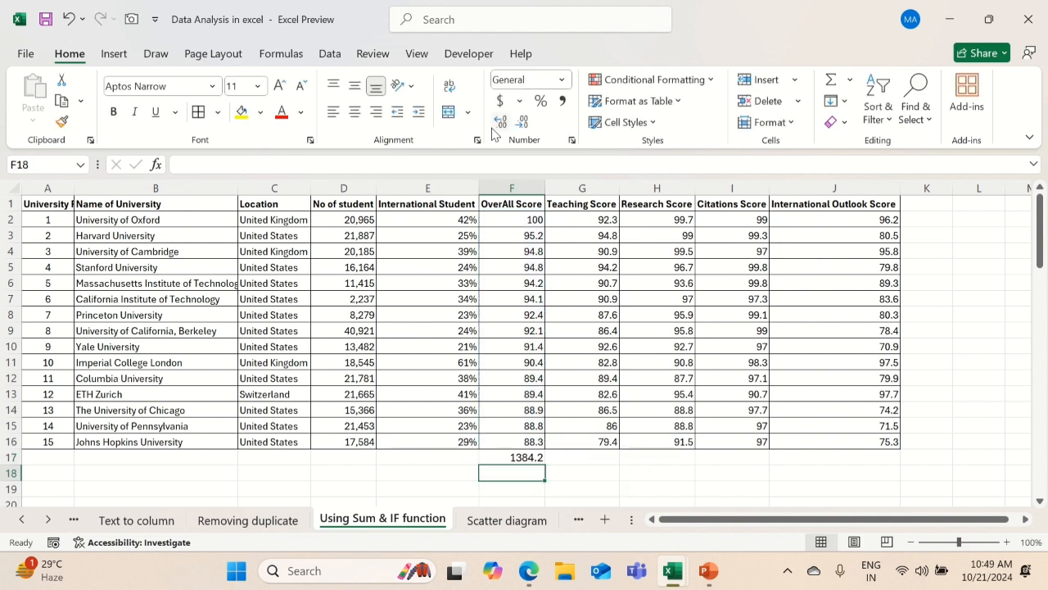
Start an IF formula in K2 that tests whether the Teaching Score in G2 is greater than 82
key("Up")
key("Right")
key("Right")
key("Right")
key("Right")
key("Right")
key("Up")
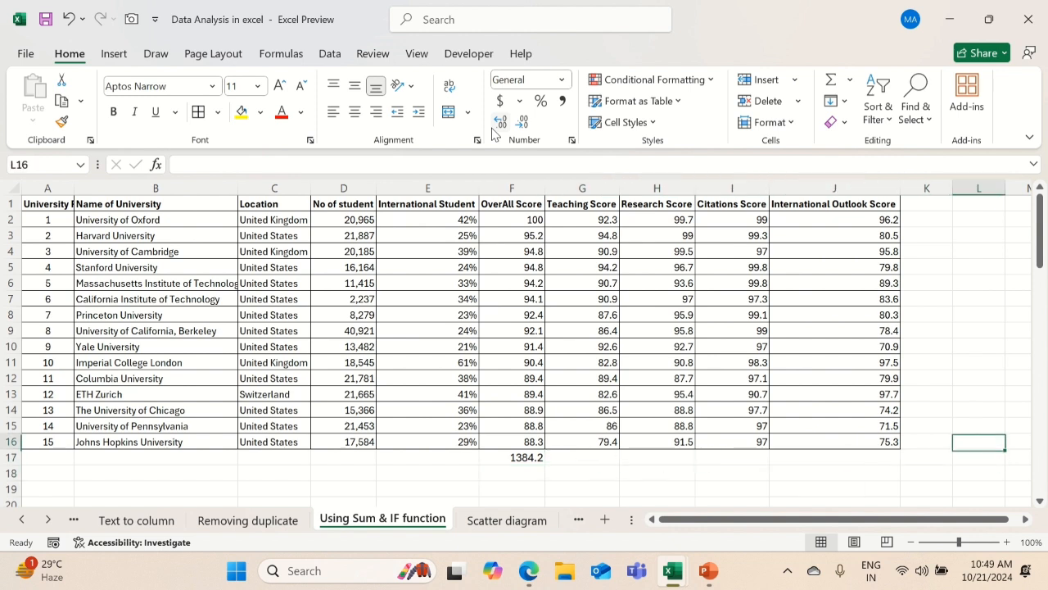
key("ctrl+Up")
key("Down")
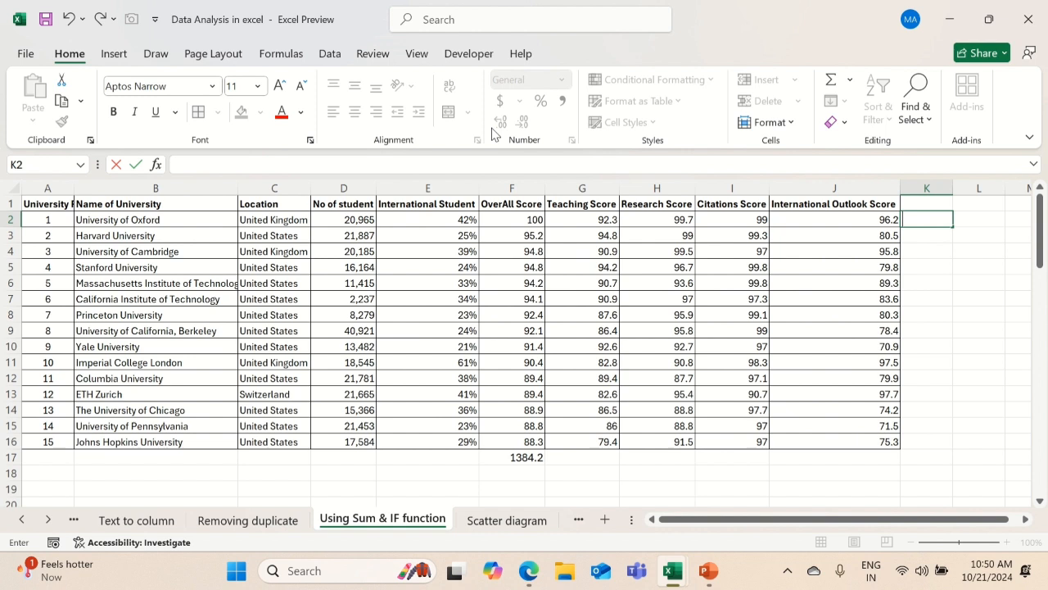
type("=")
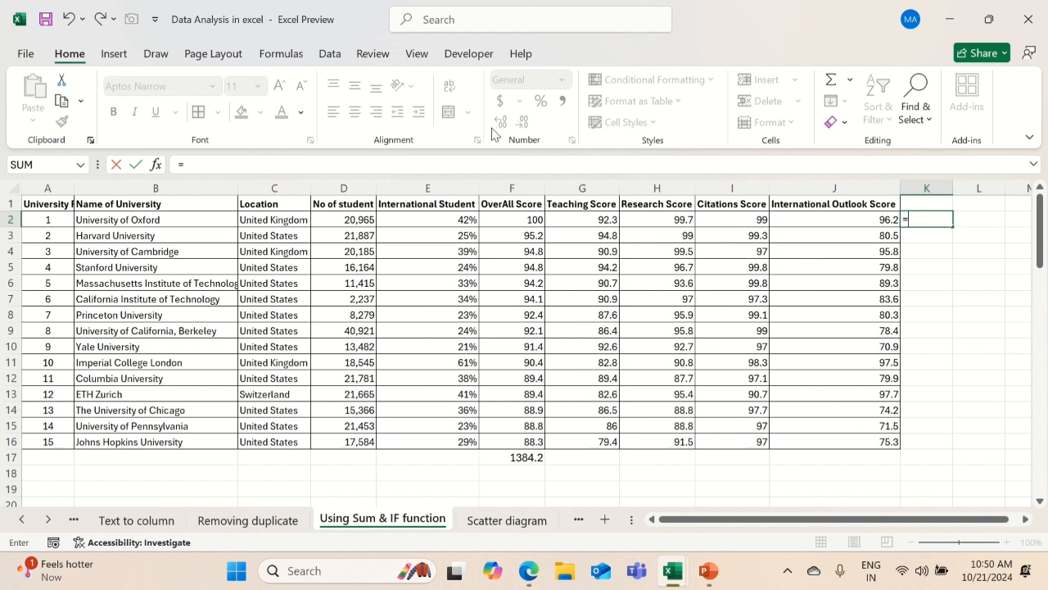
type("IF(")
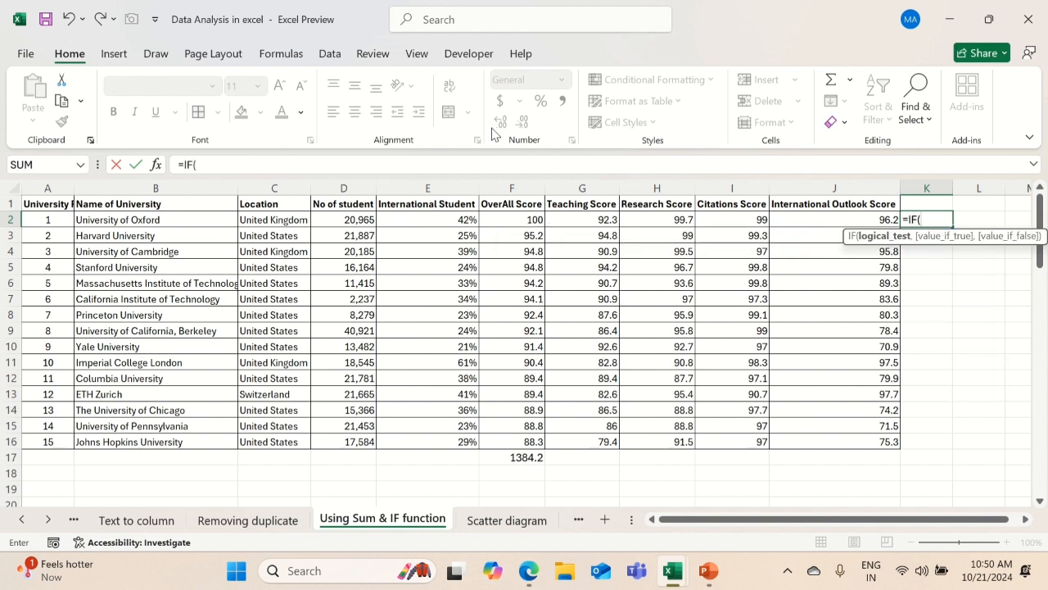
key("Left")
key("Left")
key("Left")
key("Left")
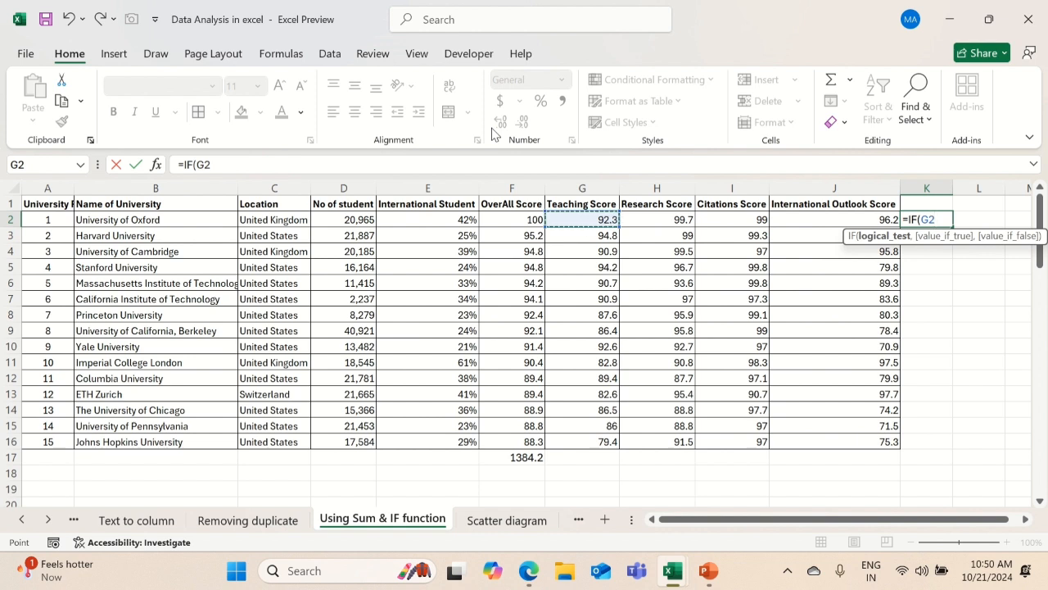
type(">")
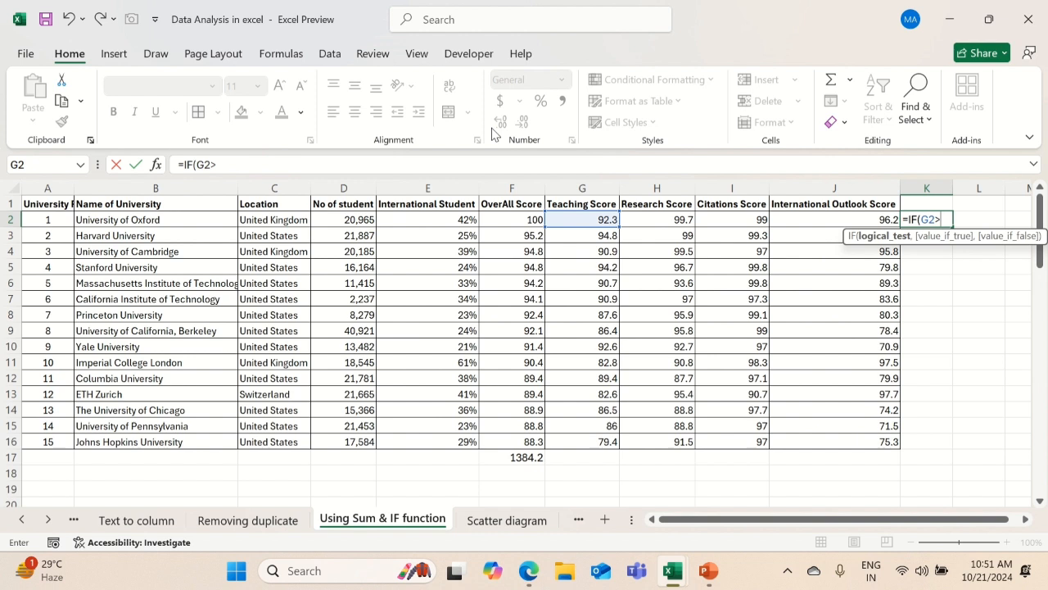
type("82,\"Good")
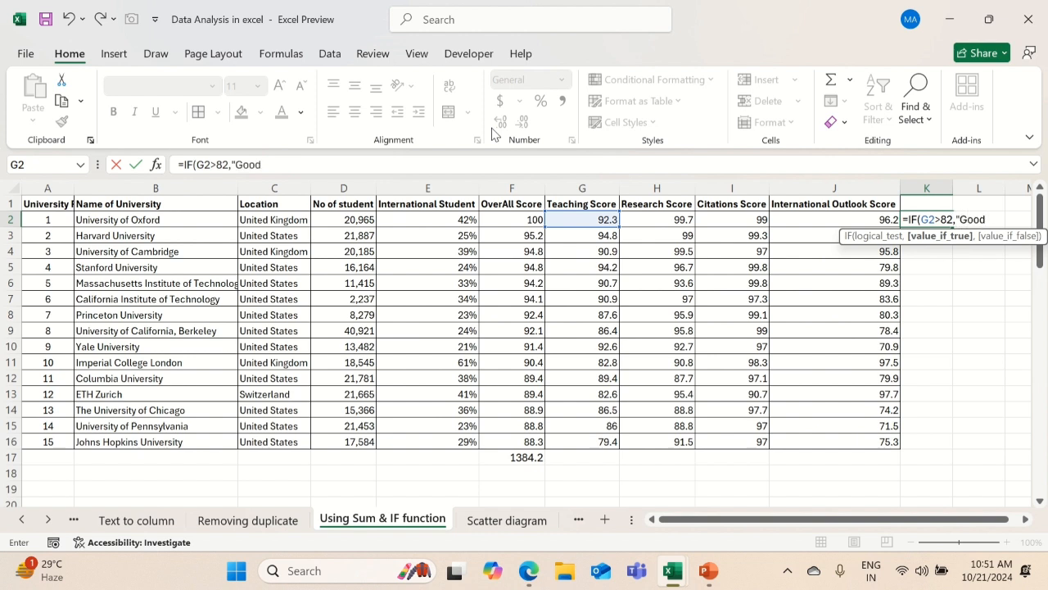
Complete the K2 IF formula so it returns "Good" when the test is true and "Bad" when it is false
type("\",")
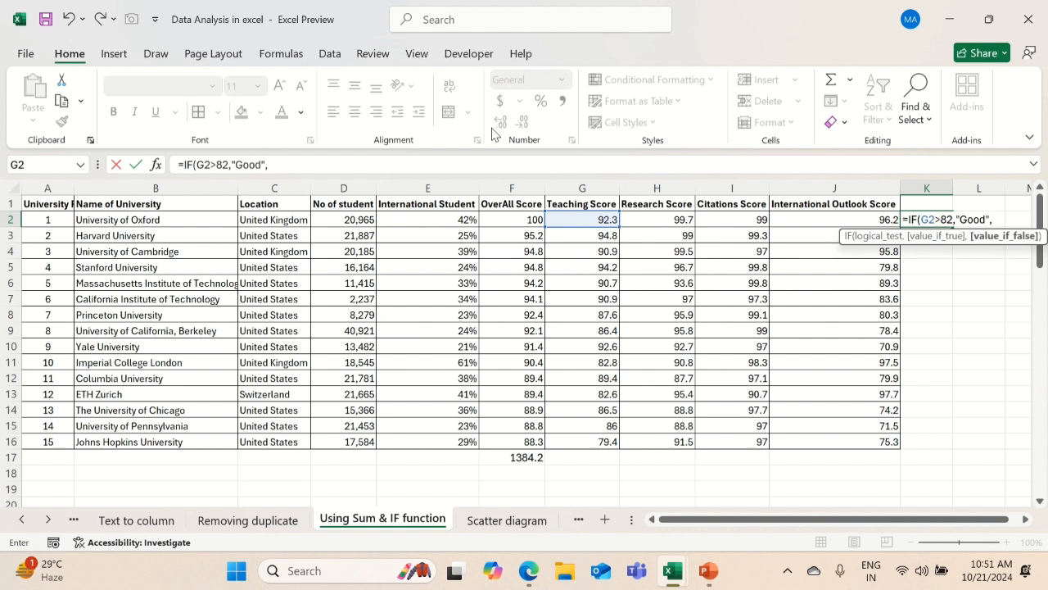
type("\"Bad\")")
key("Return")
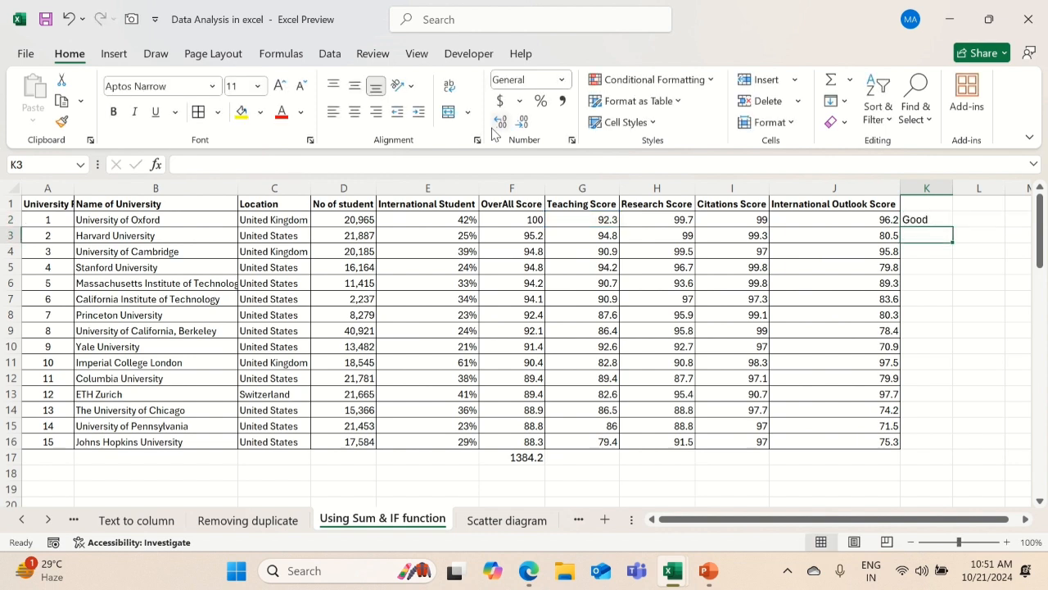
Fill the IF formula from K2 down to K16 and check the last row against its Teaching Score in G16
key("Up")
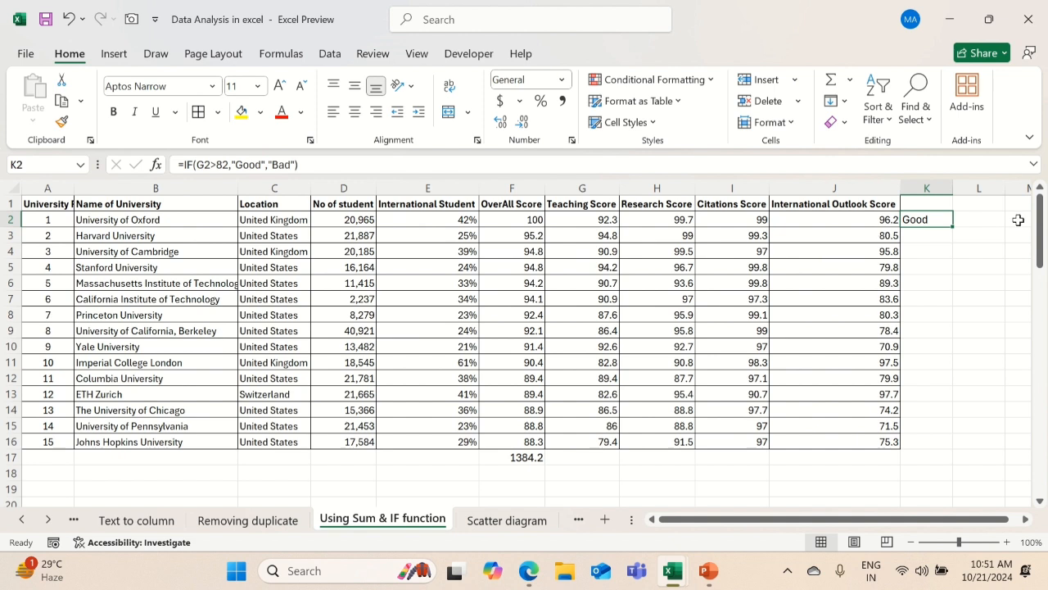
double_click(957, 228)
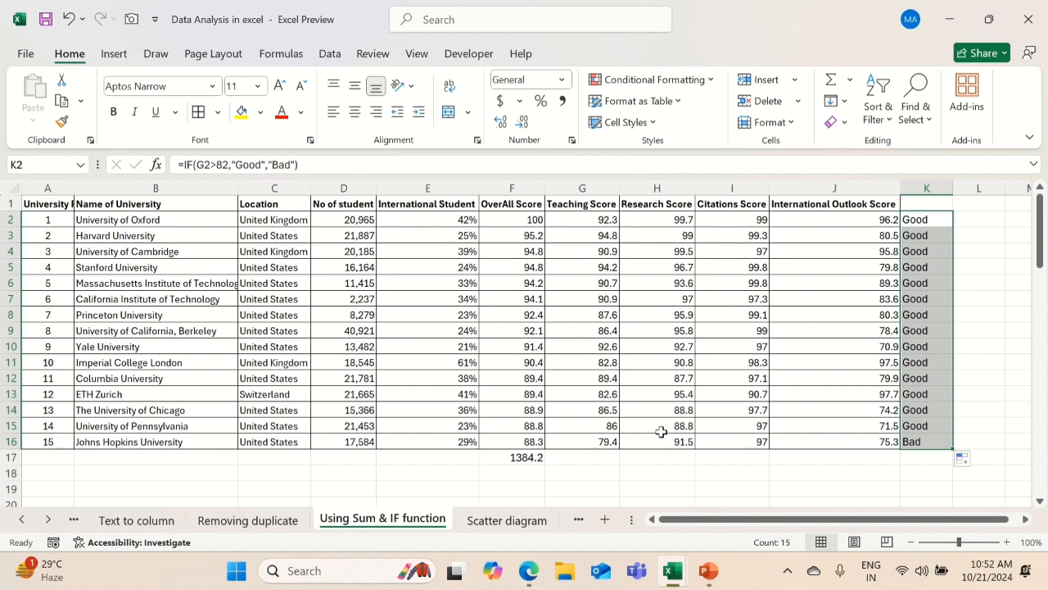
left_click(601, 440)
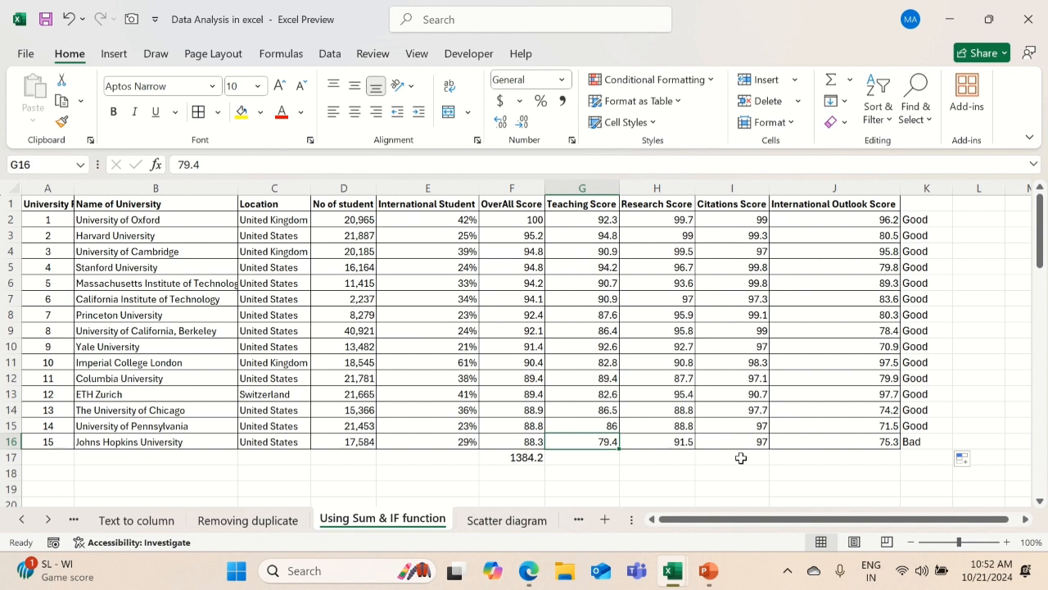
key("alt+shift")
key("Escape")
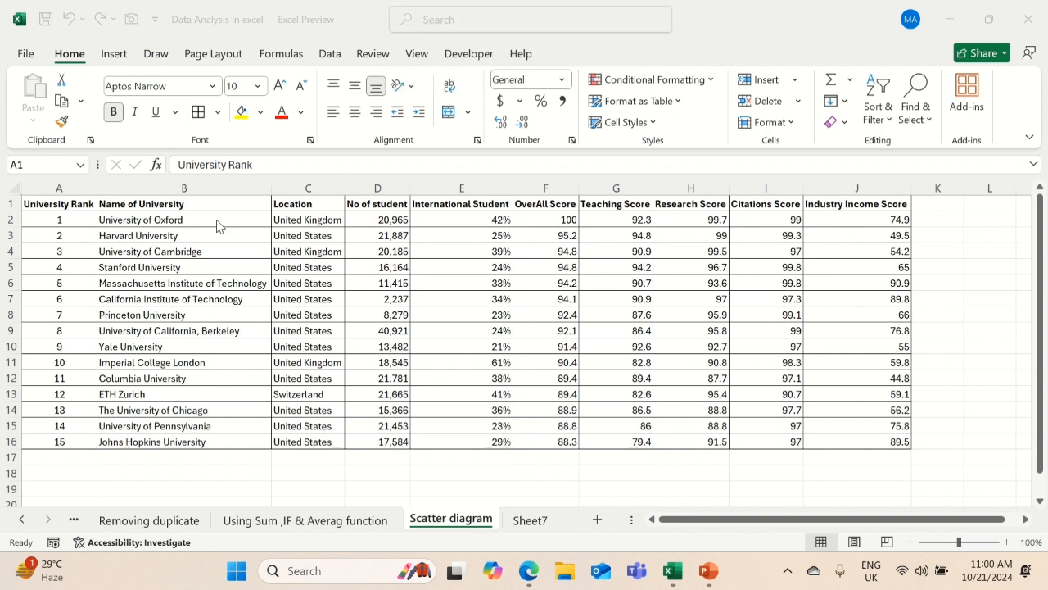
Browse the recommended charts for the whole table A1:J16 on the Scatter diagram sheet, then dismiss them
key("ctrl+shift+Right")
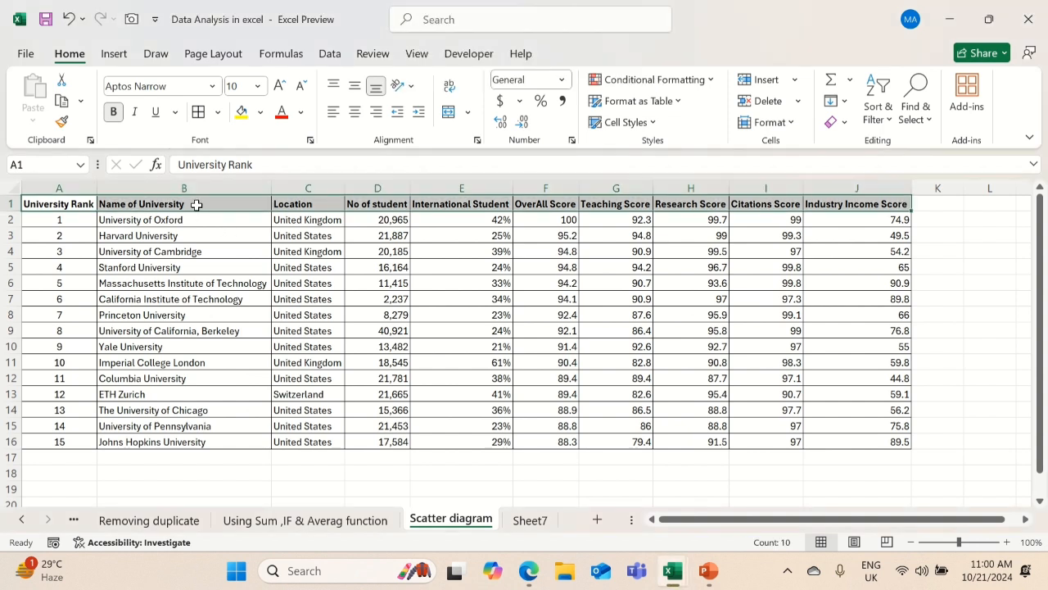
key("ctrl+shift+Down")
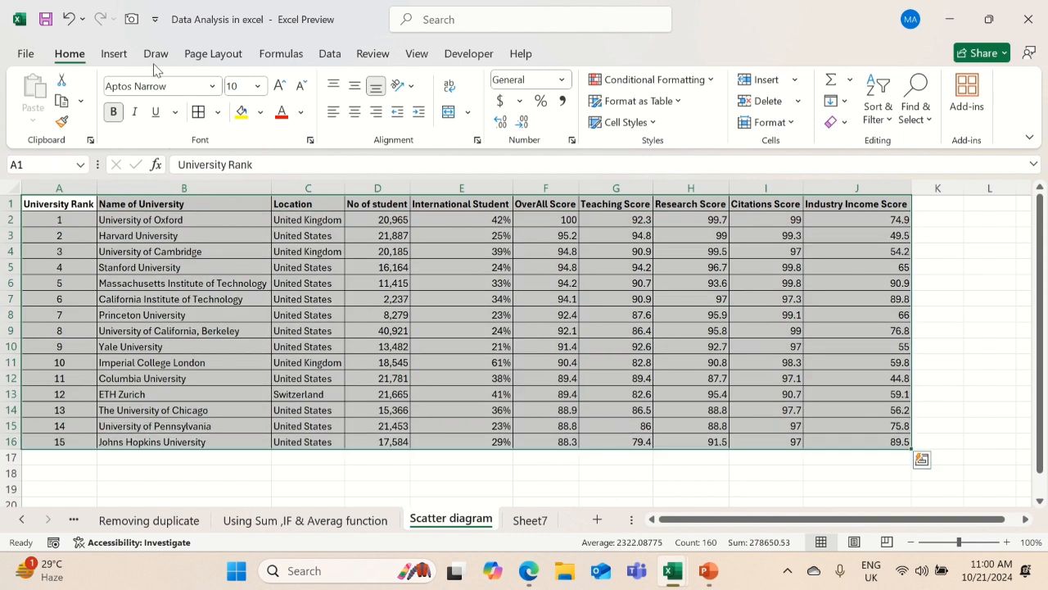
left_click(118, 57)
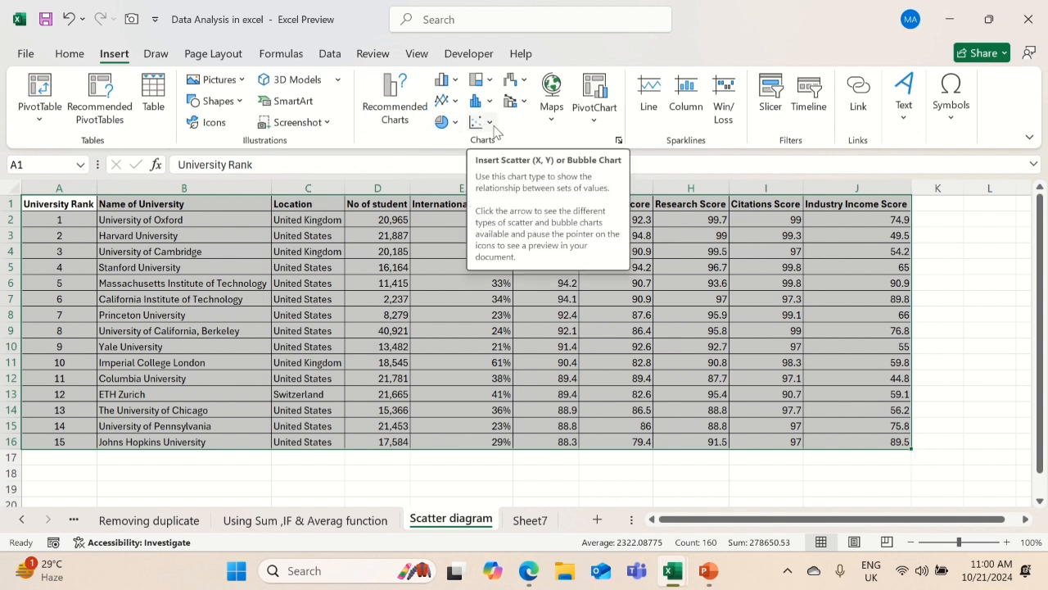
left_click(406, 129)
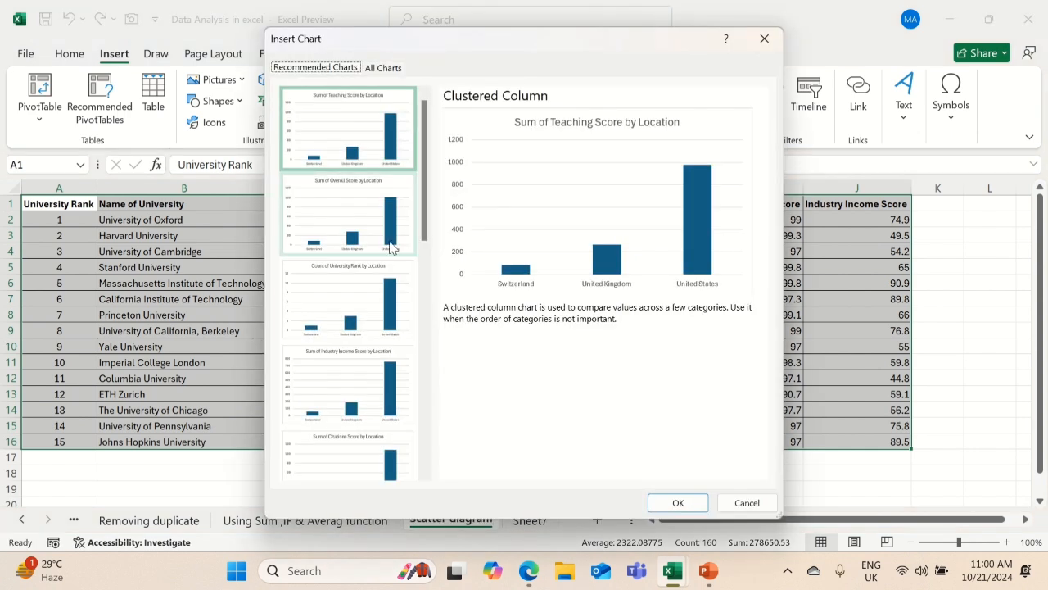
scroll(404, 310, "down", 10)
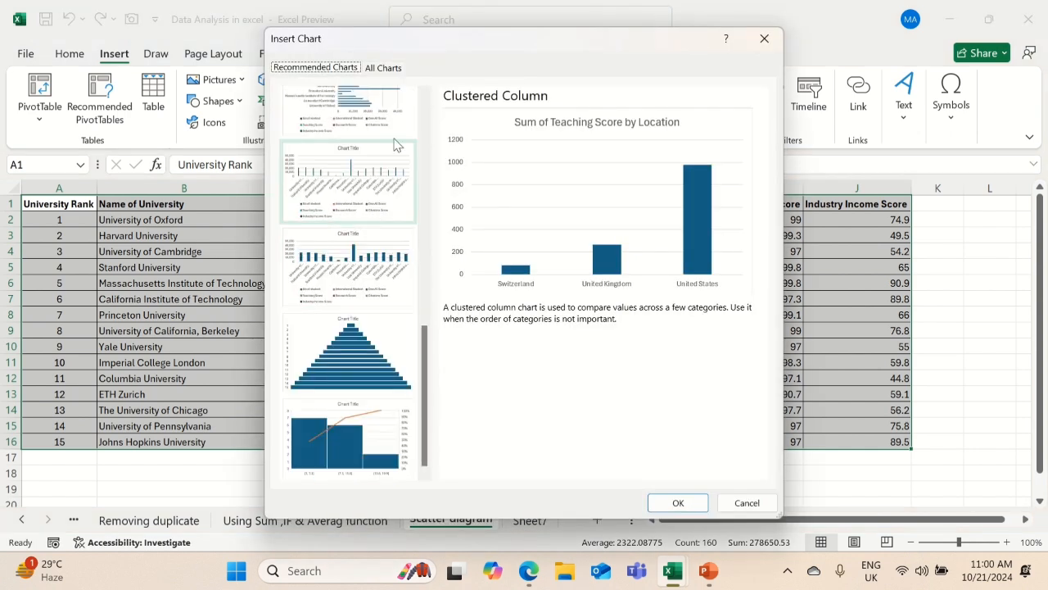
left_click(764, 38)
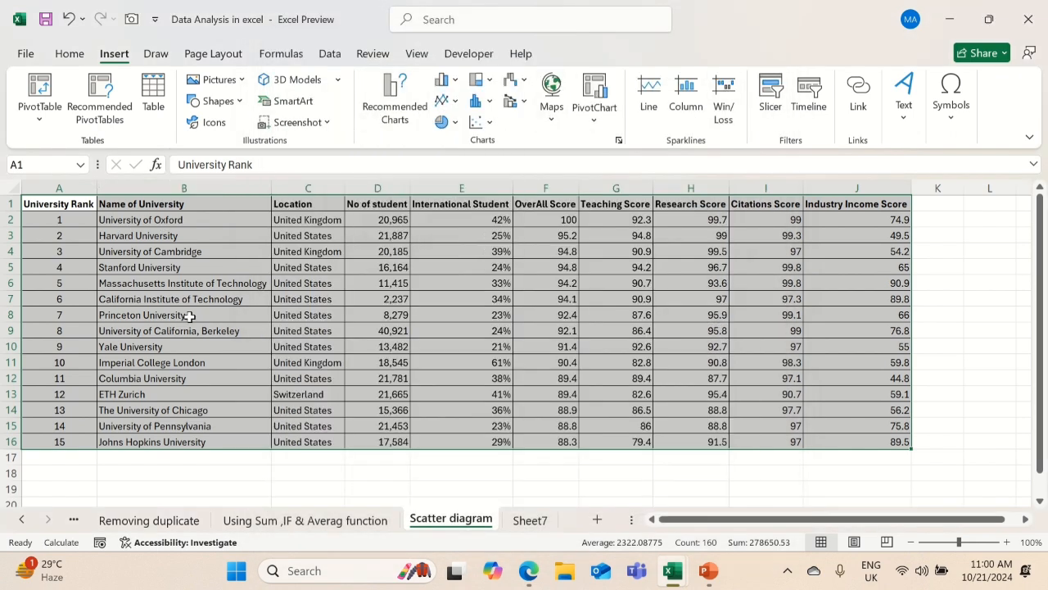
Insert a markers-only Scatter chart based on the whole table A1:J16 and enlarge it slightly
left_click(81, 299)
key("ctrl+Home")
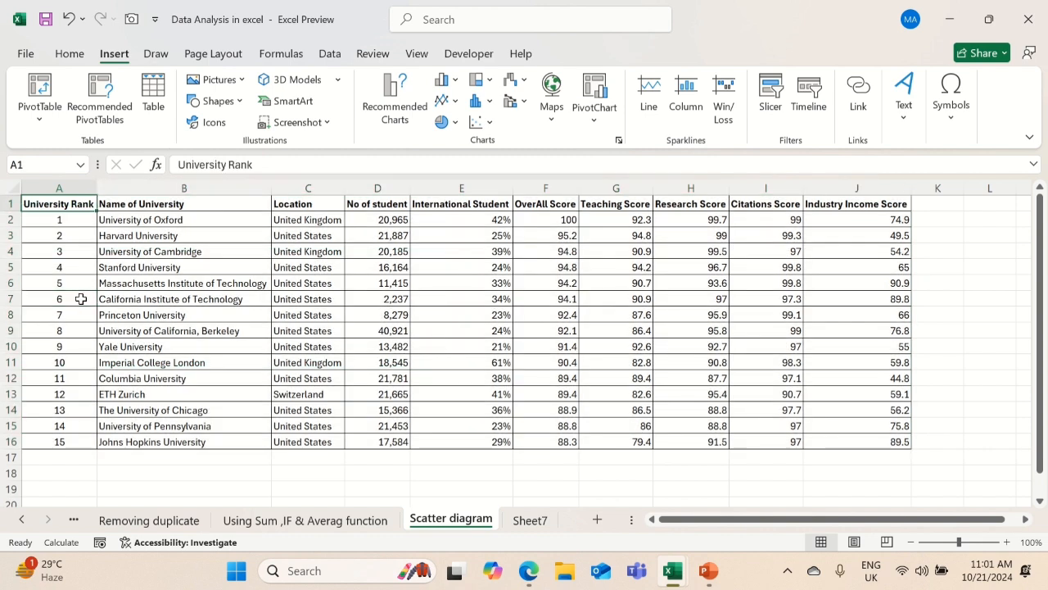
key("ctrl+shift+Down")
key("ctrl+shift+Right")
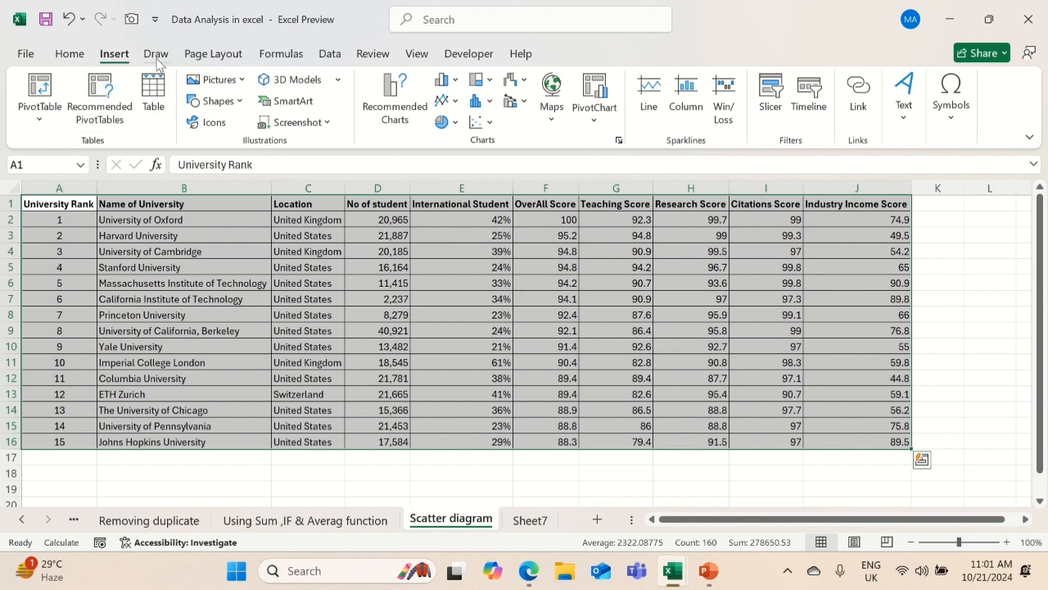
left_click(490, 123)
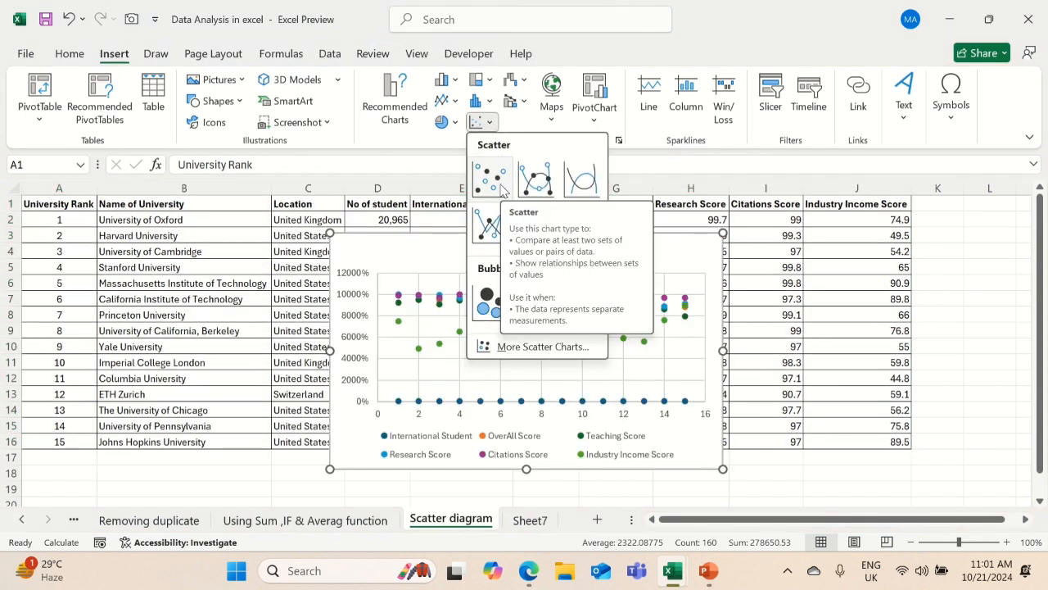
left_click(490, 178)
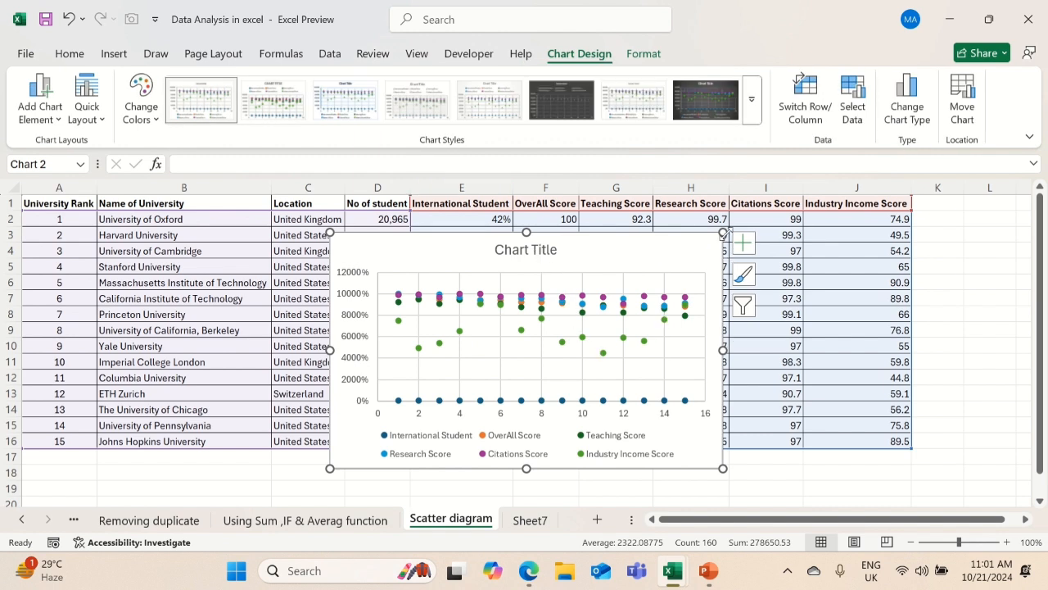
left_click_drag(723, 234, 773, 212)
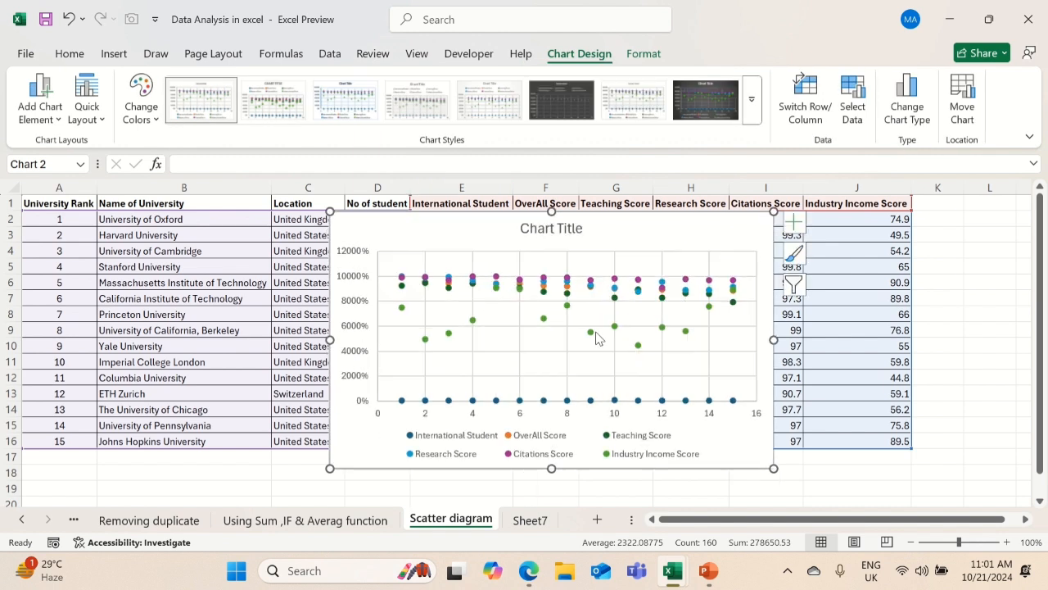
Filter the scatter chart to show only the Teaching Score and Industry Income Score series
left_click(793, 285)
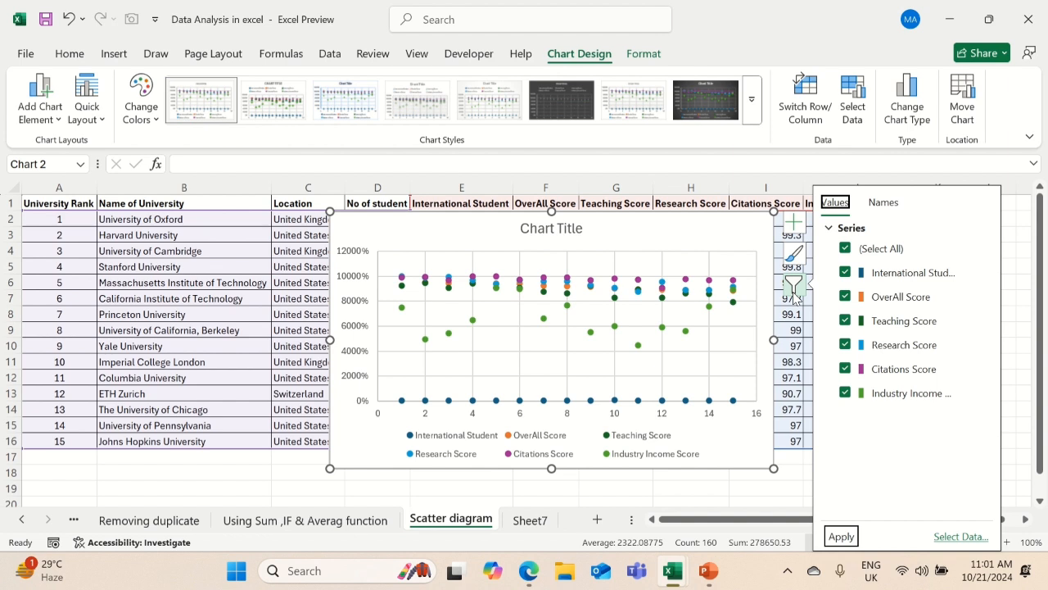
left_click(846, 248)
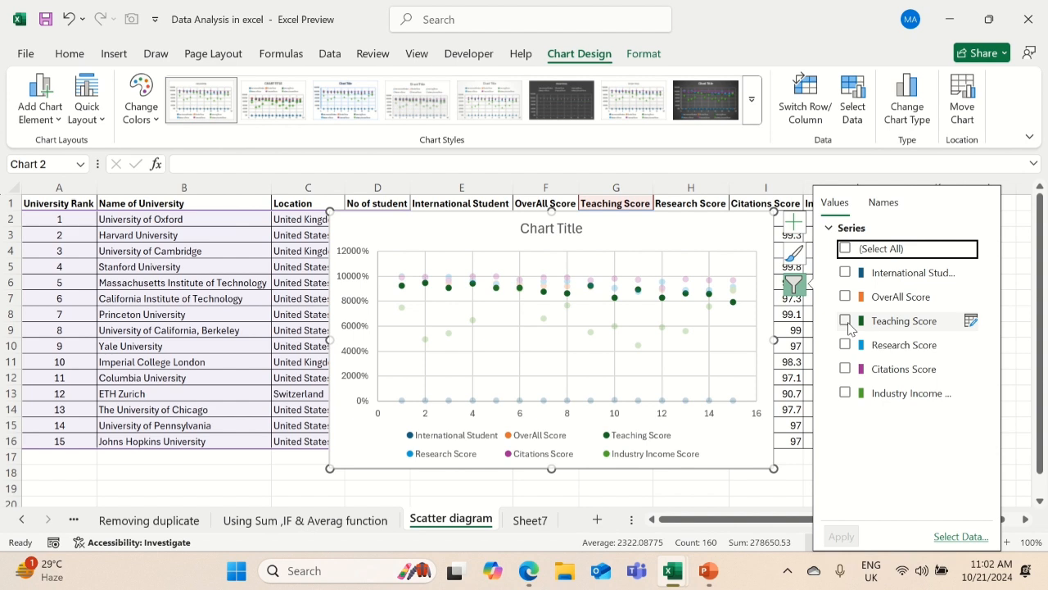
left_click(846, 321)
left_click(846, 393)
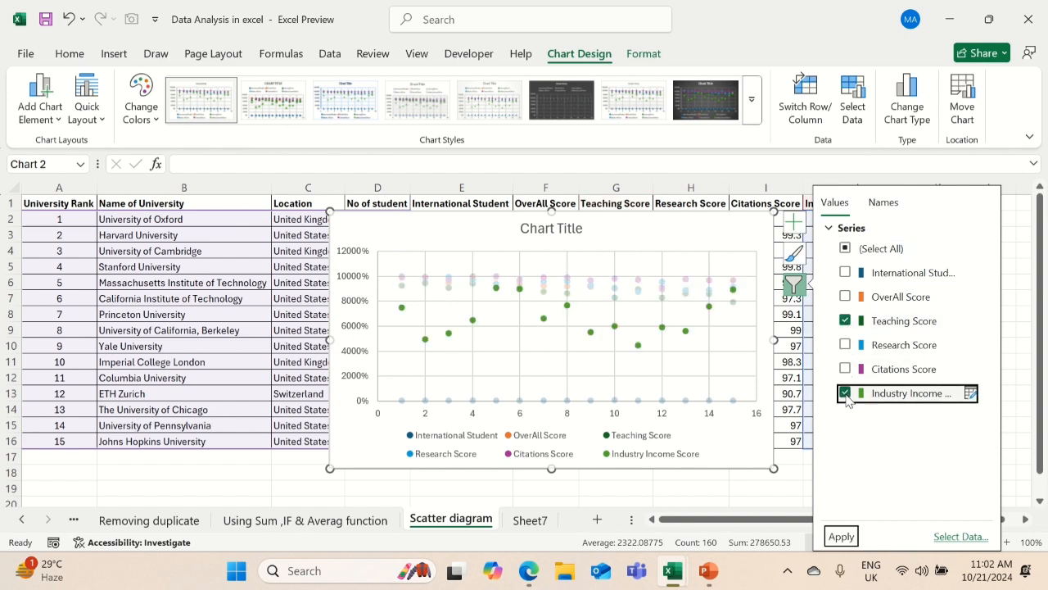
left_click(846, 538)
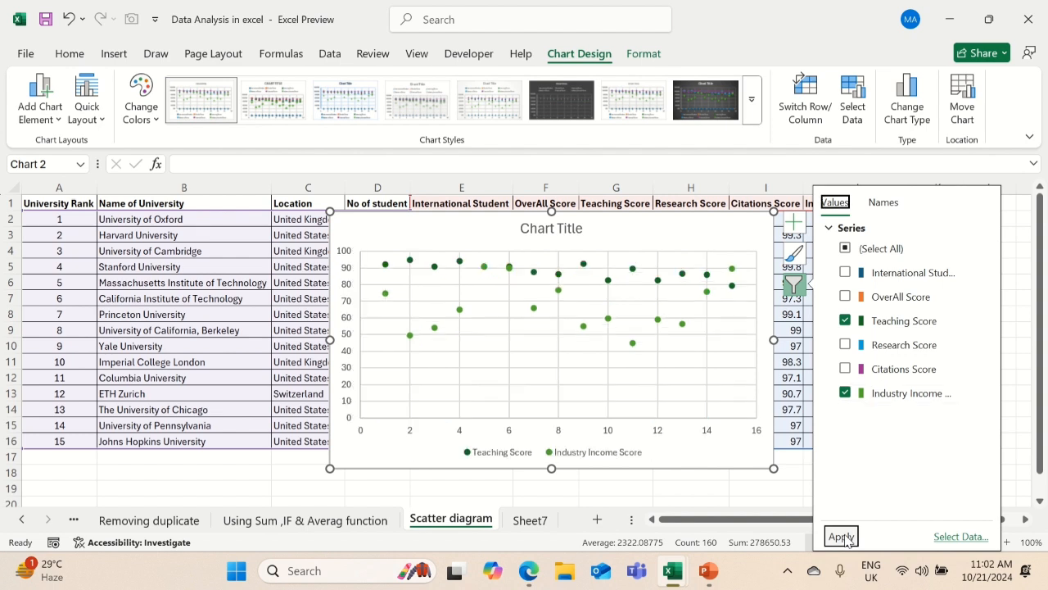
left_click(855, 543)
left_click(796, 409)
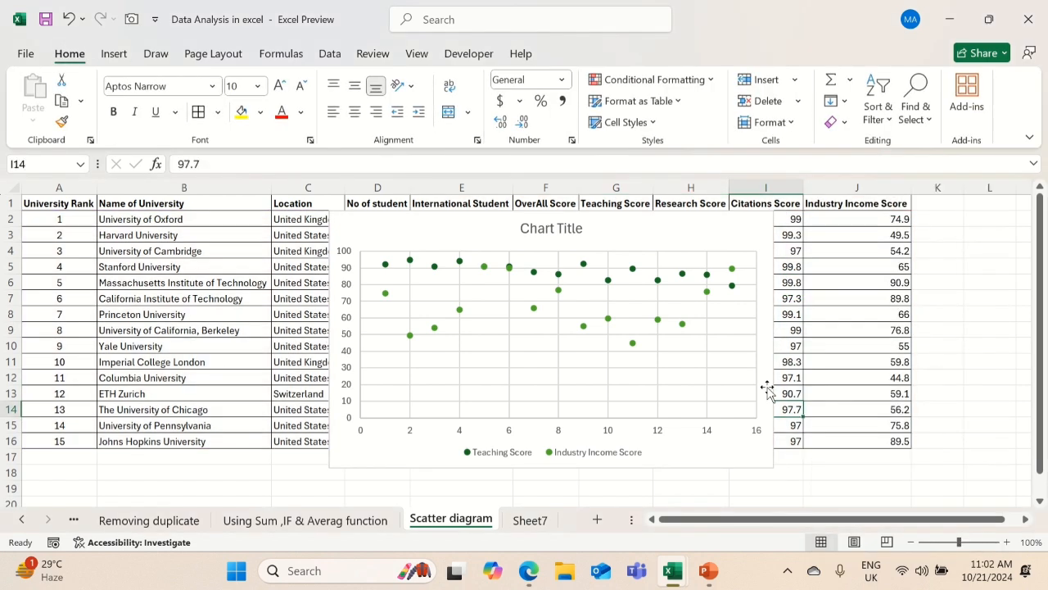
Add a trendline to the scatter chart based on the Teaching Score series
left_click(742, 332)
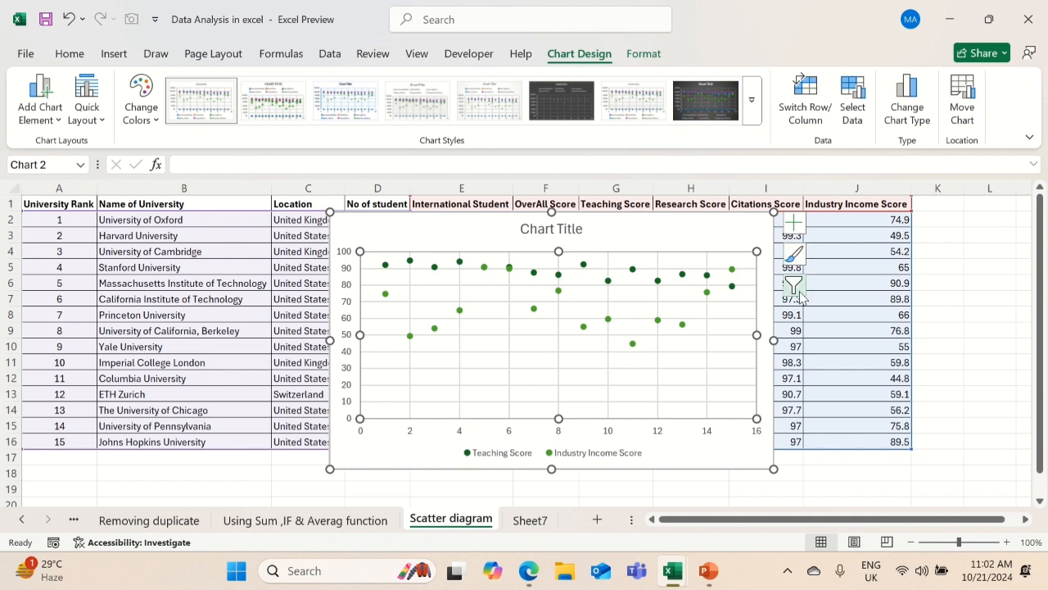
left_click(794, 222)
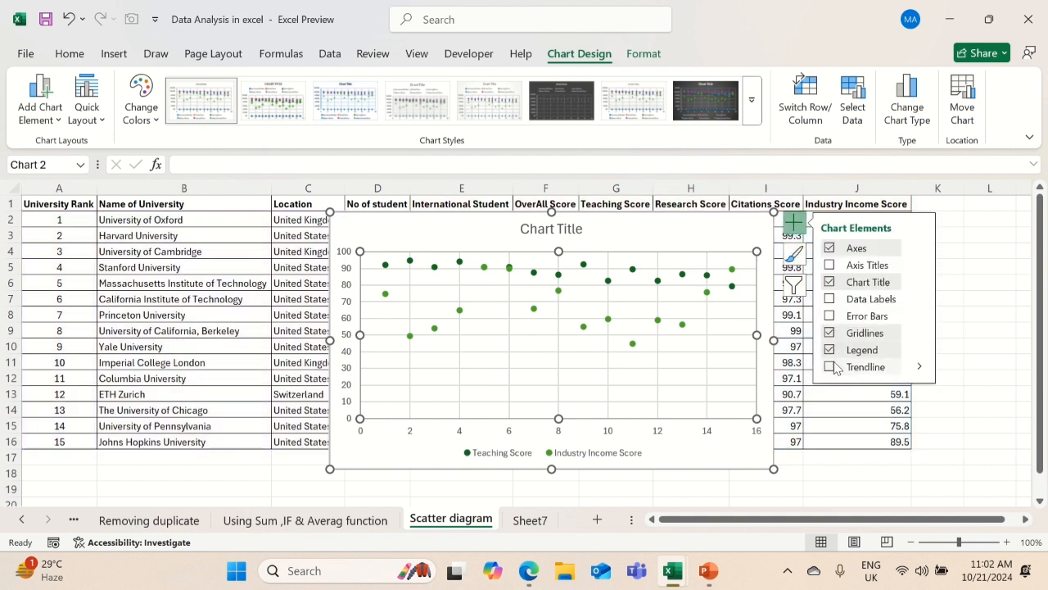
left_click(831, 367)
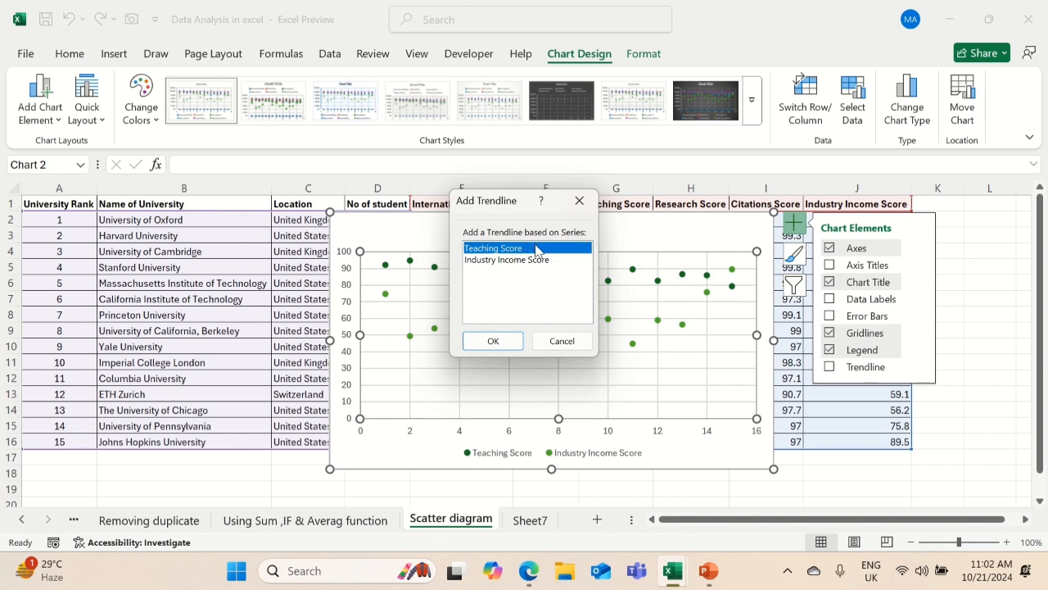
left_click(501, 339)
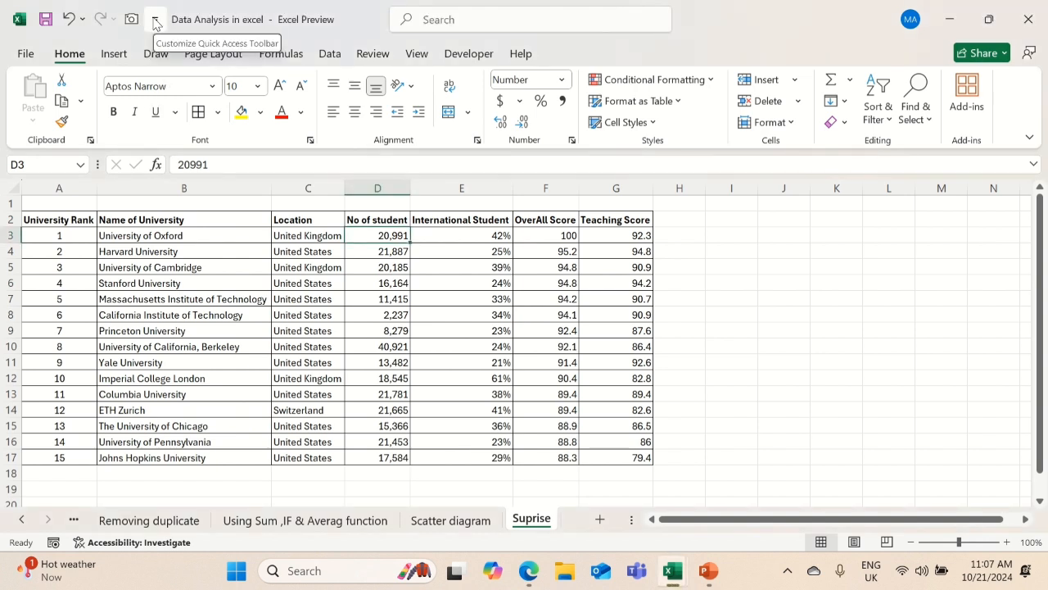
Open the Quick Access Toolbar customization options and list All Commands as the command source
left_click(155, 22)
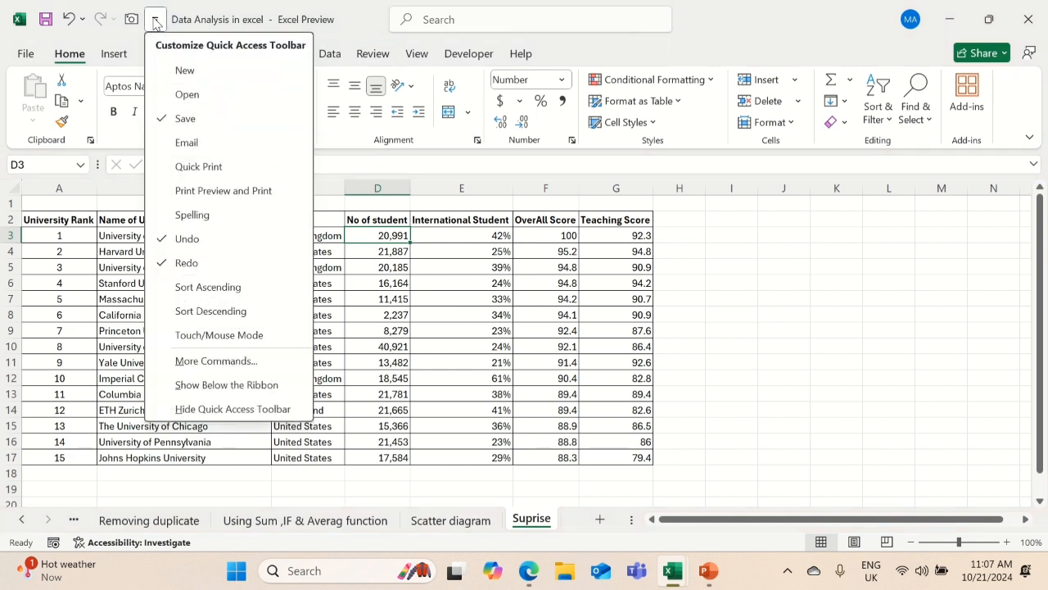
left_click(215, 362)
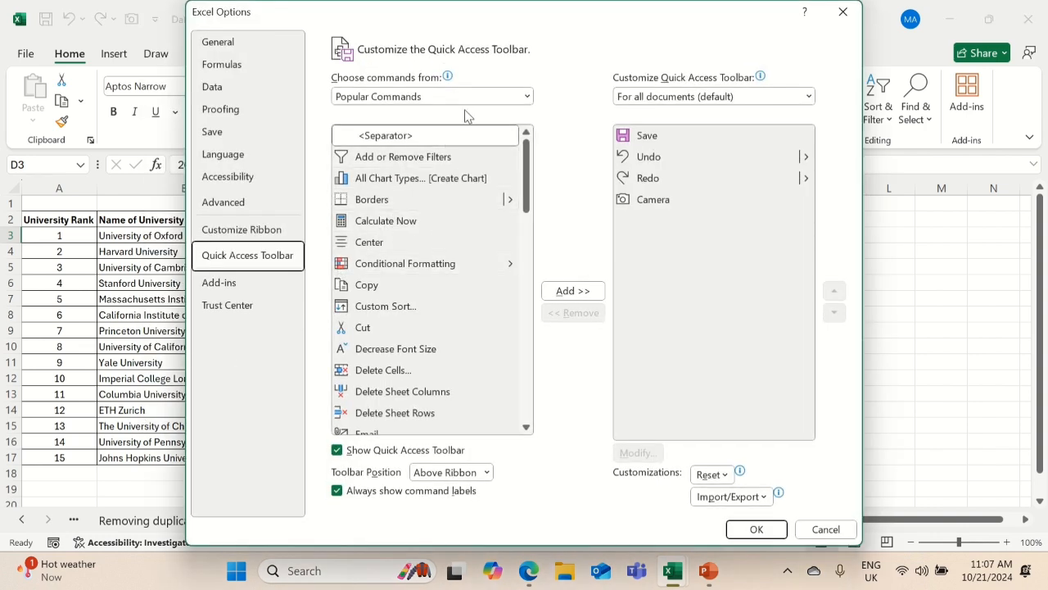
left_click(527, 98)
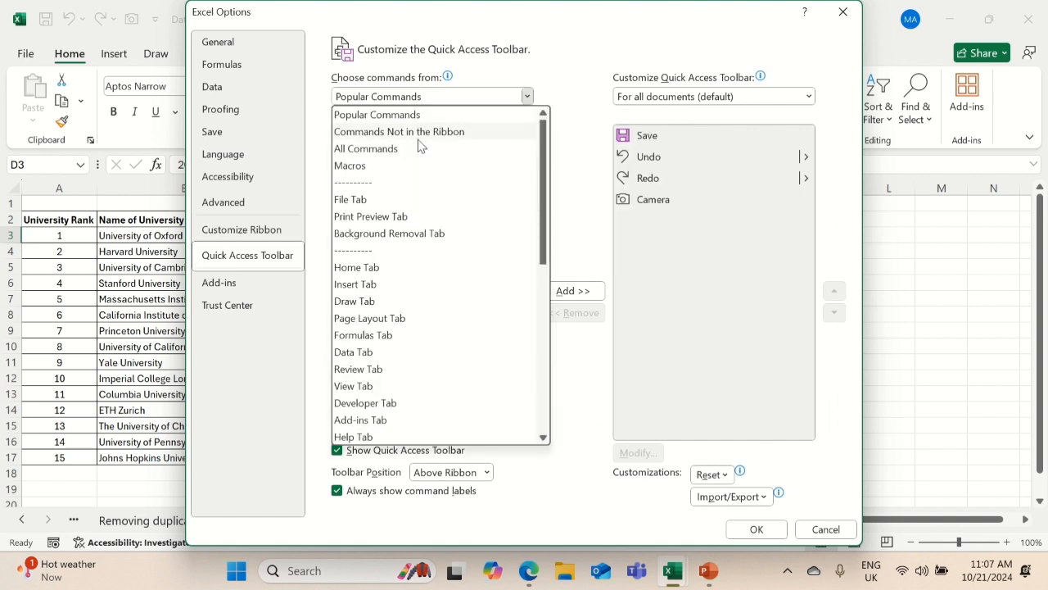
key("Escape")
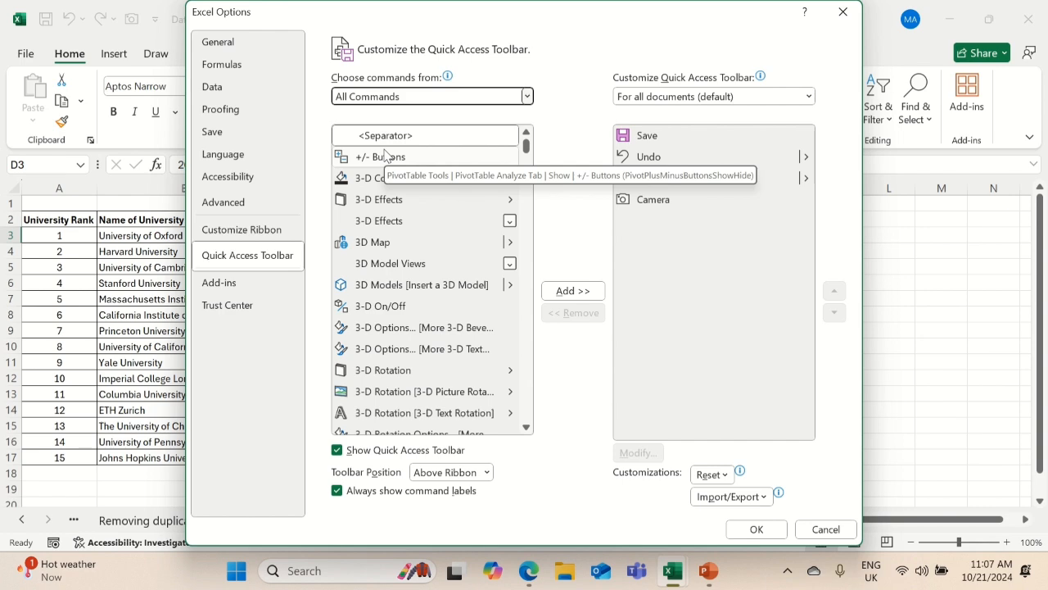
Find the Camera command among all commands, try to add it to the Quick Access Toolbar, and accept the options
scroll(382, 241, "down", 3)
scroll(381, 242, "down", 8)
scroll(382, 243, "down", 10)
scroll(382, 243, "down", 10)
scroll(381, 242, "down", 15)
scroll(381, 242, "down", 8)
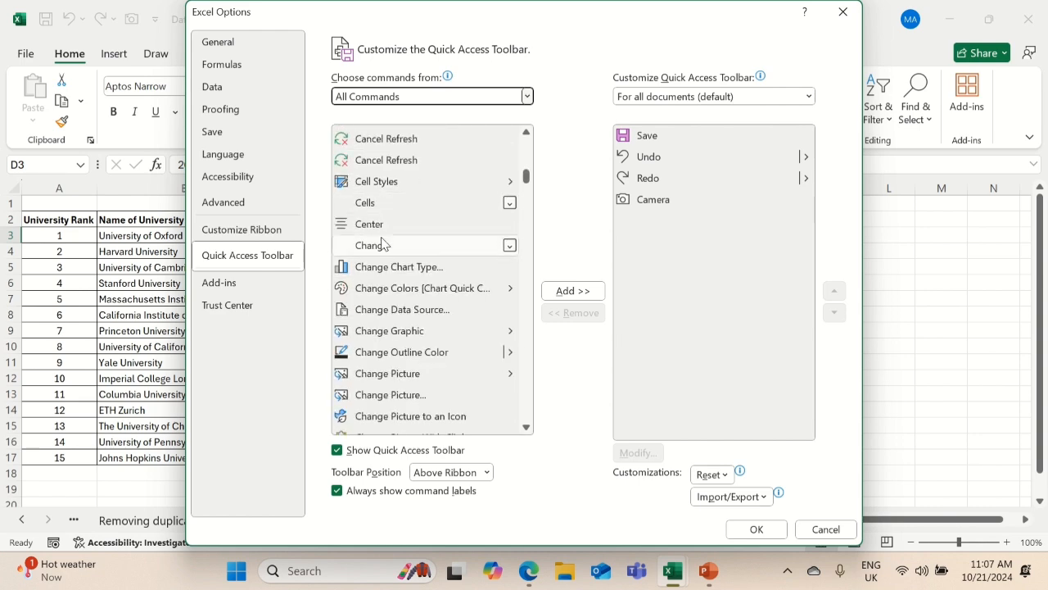
scroll(381, 242, "up", 5)
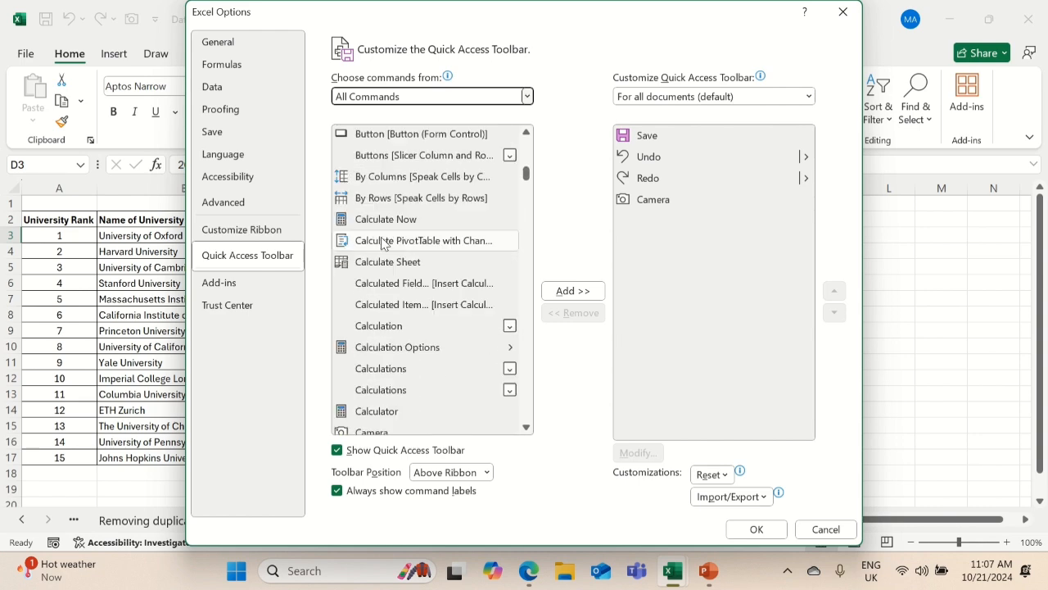
scroll(382, 242, "up", 2)
scroll(381, 242, "down", 3)
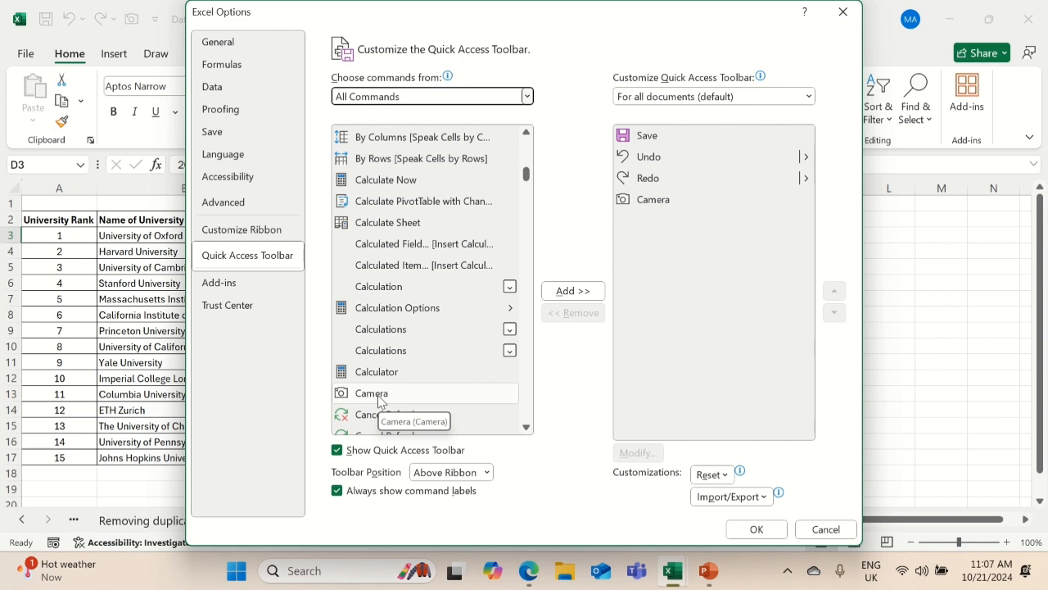
left_click(379, 396)
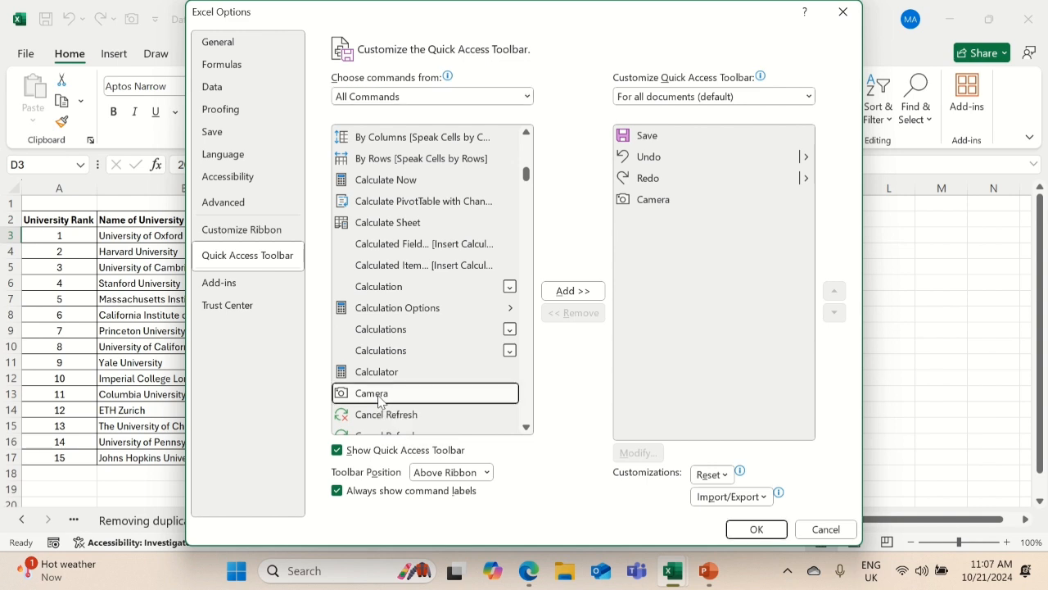
left_click(581, 292)
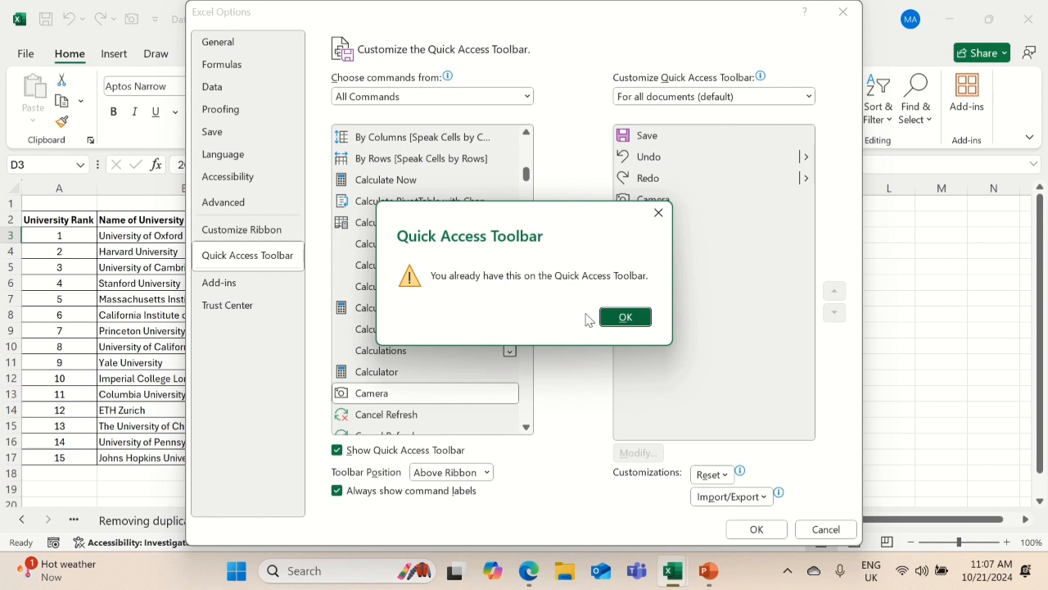
left_click(636, 323)
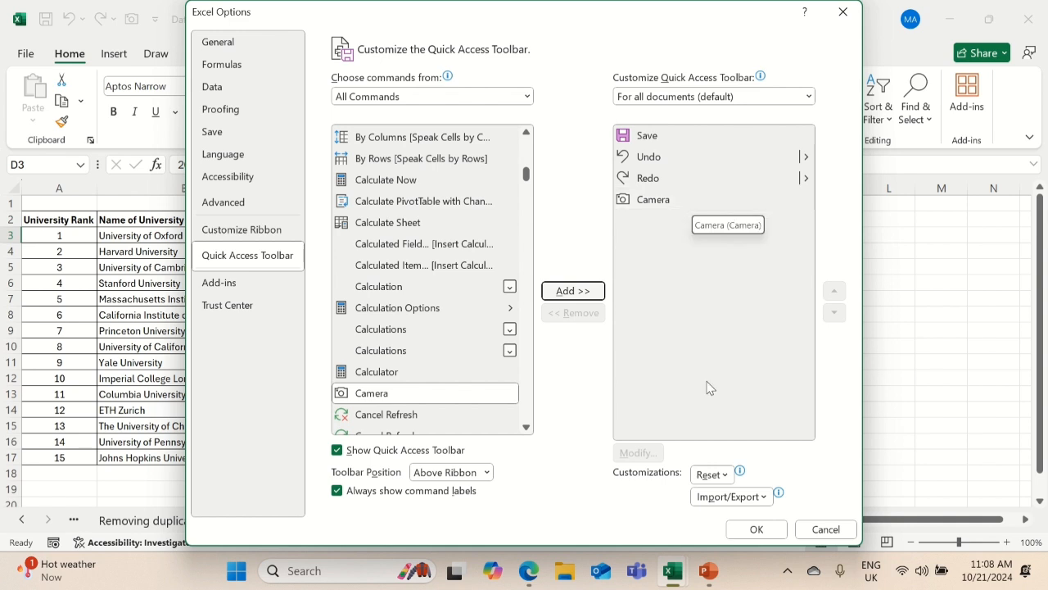
left_click(747, 533)
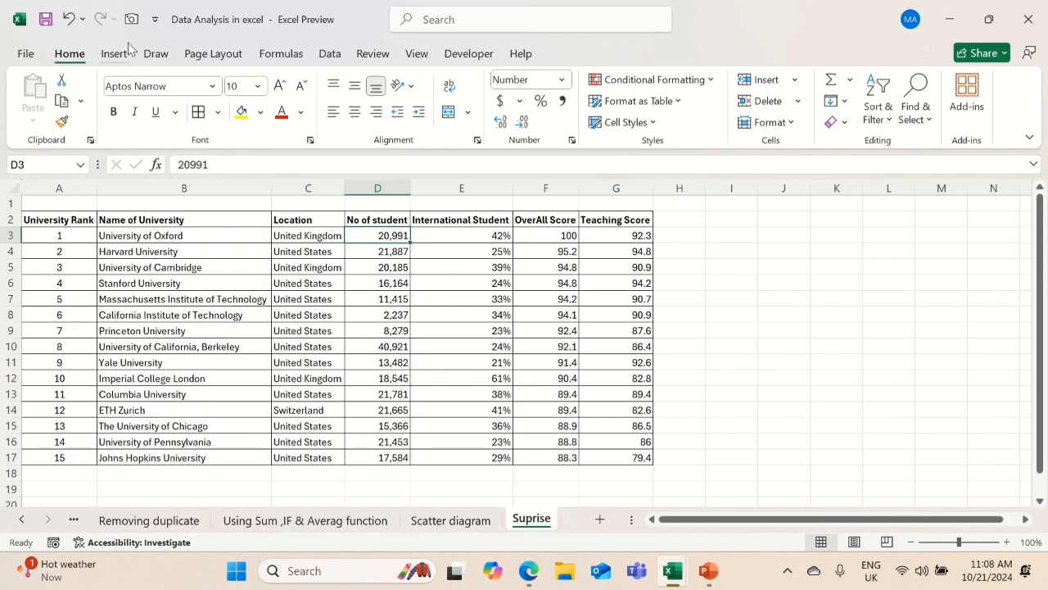
Select the table A2:G17 on the Suprise sheet and capture it with the Camera tool
key("Up")
key("Left")
key("Left")
key("Left")
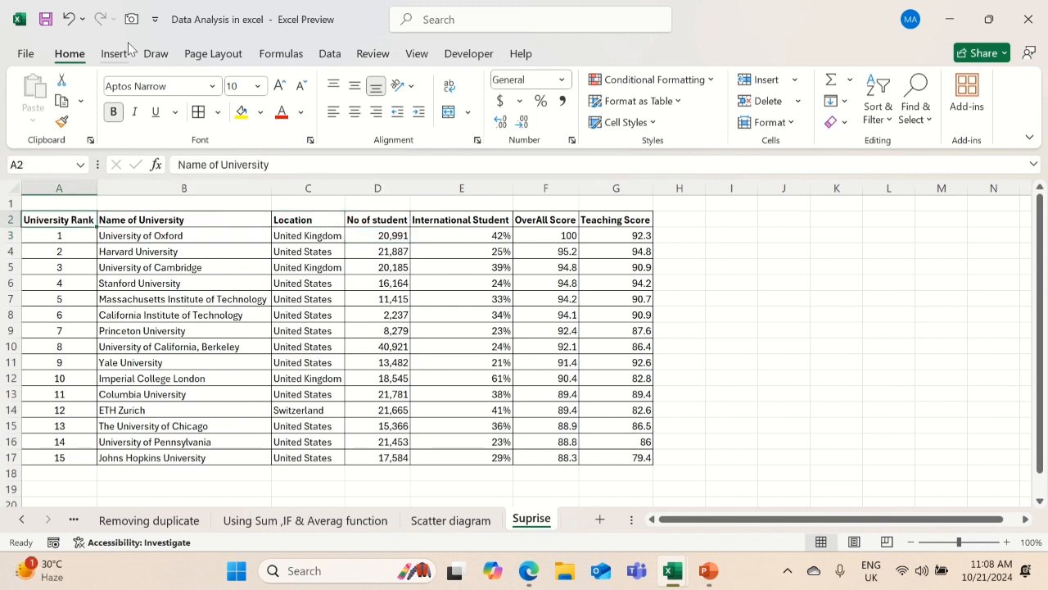
key("ctrl+shift+Right")
key("ctrl+shift+Down")
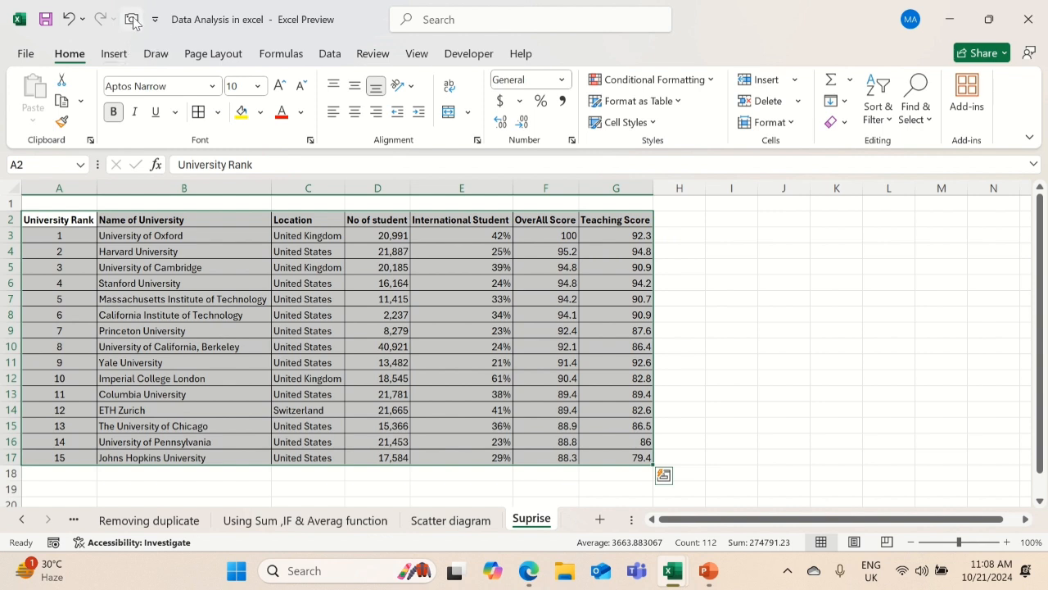
left_click(132, 18)
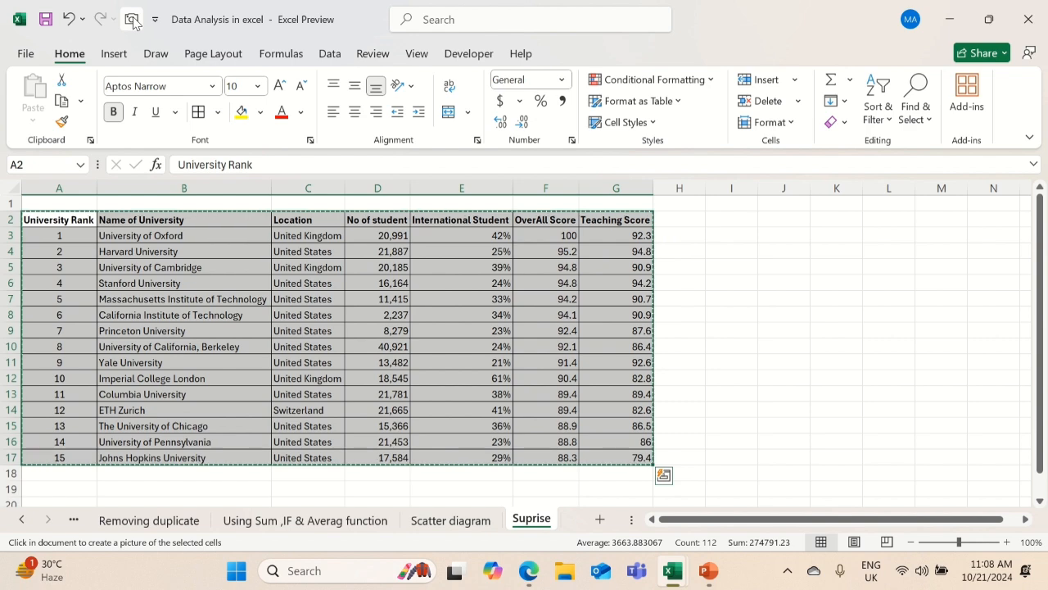
Place the captured table picture on the empty Sheet1 of workbook Book3, starting at cell D5, and review it down to its last row
key("ctrl+n")
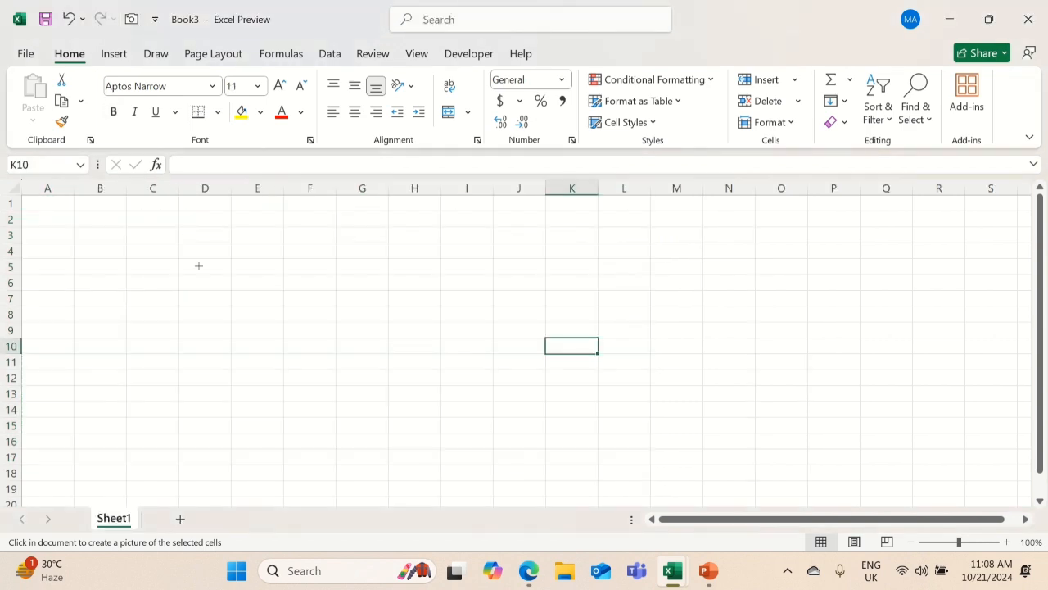
left_click(198, 265)
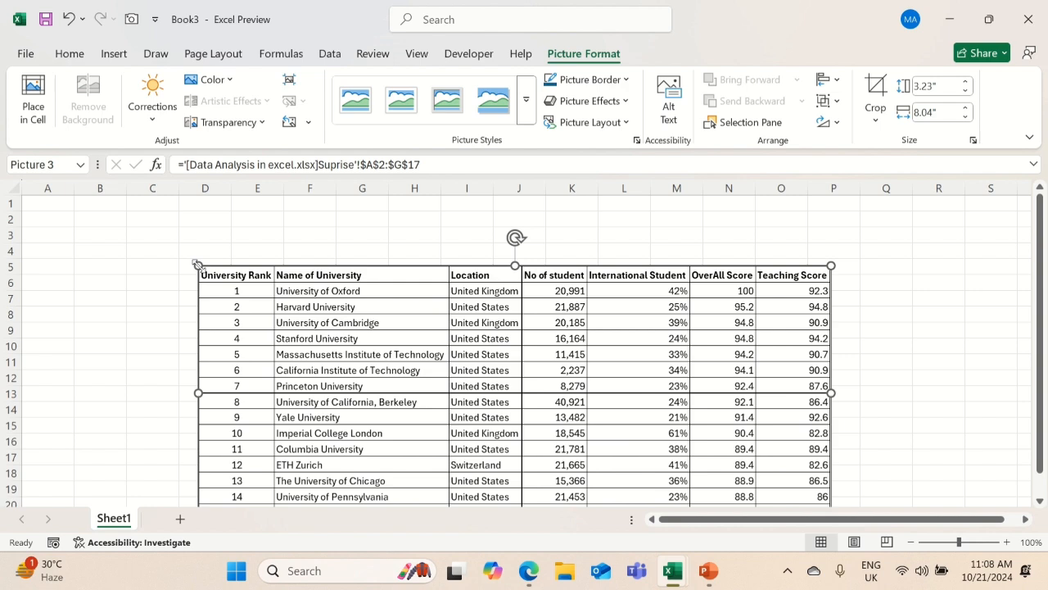
scroll(198, 268, "down", 2)
scroll(199, 269, "up", 1)
scroll(200, 270, "down", 1)
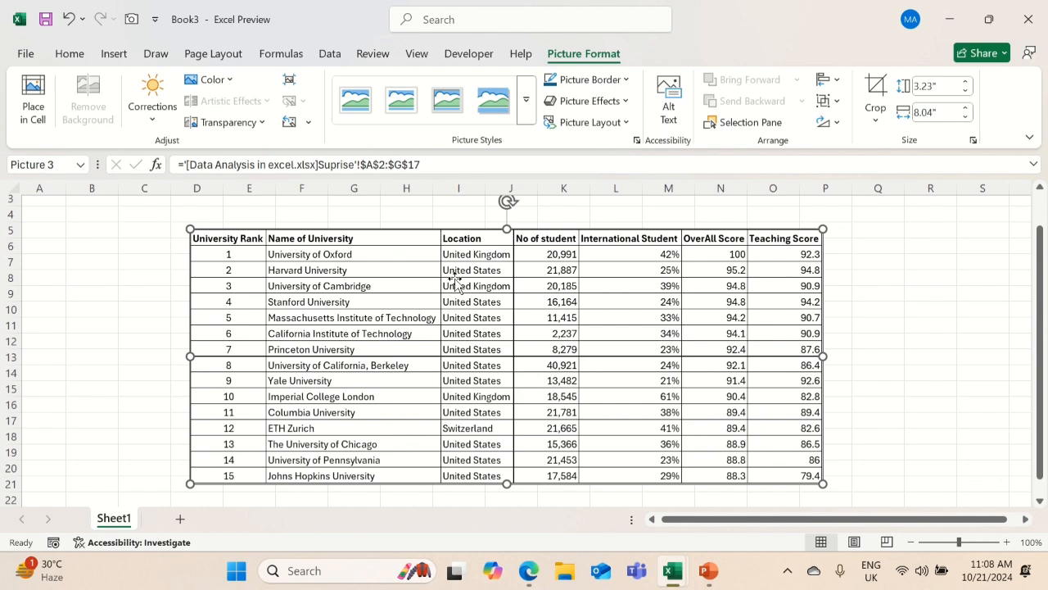
Go from the linked picture to its source table, set the University of Oxford's No of student in D3 to 1, and check the picture
double_click(456, 281)
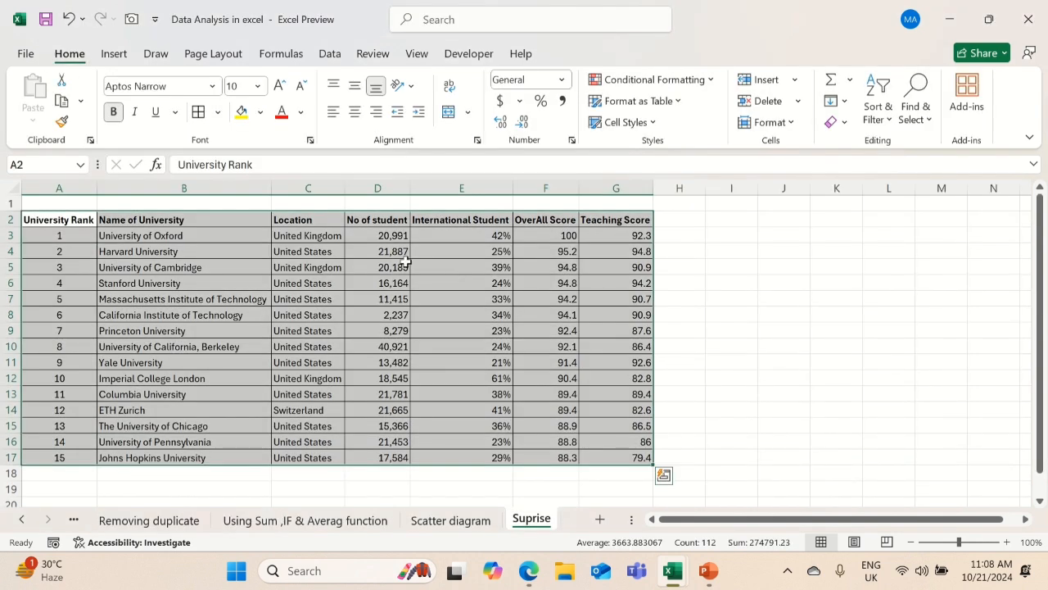
left_click(393, 231)
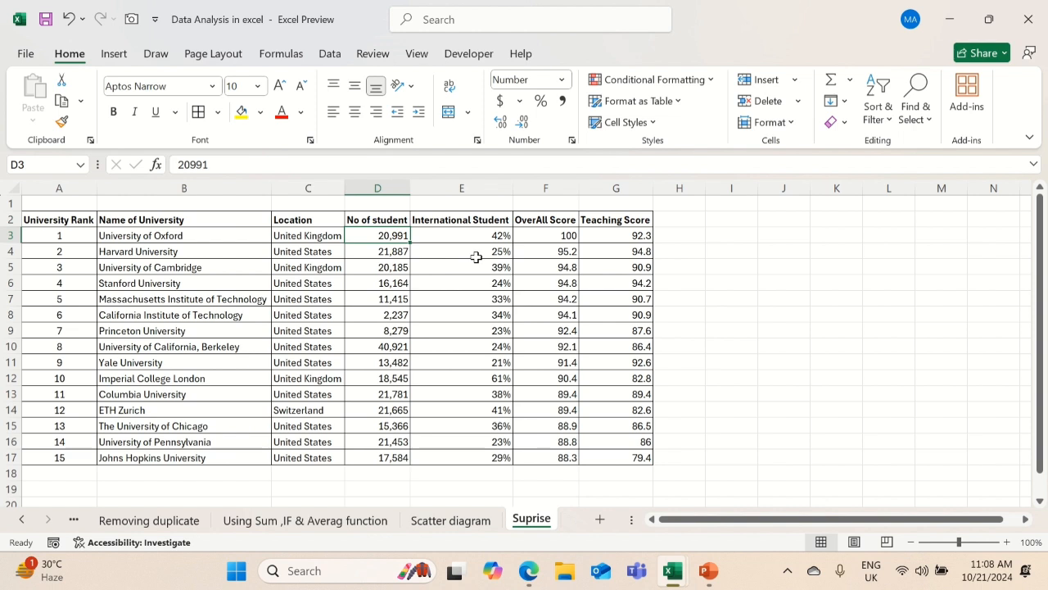
type("1")
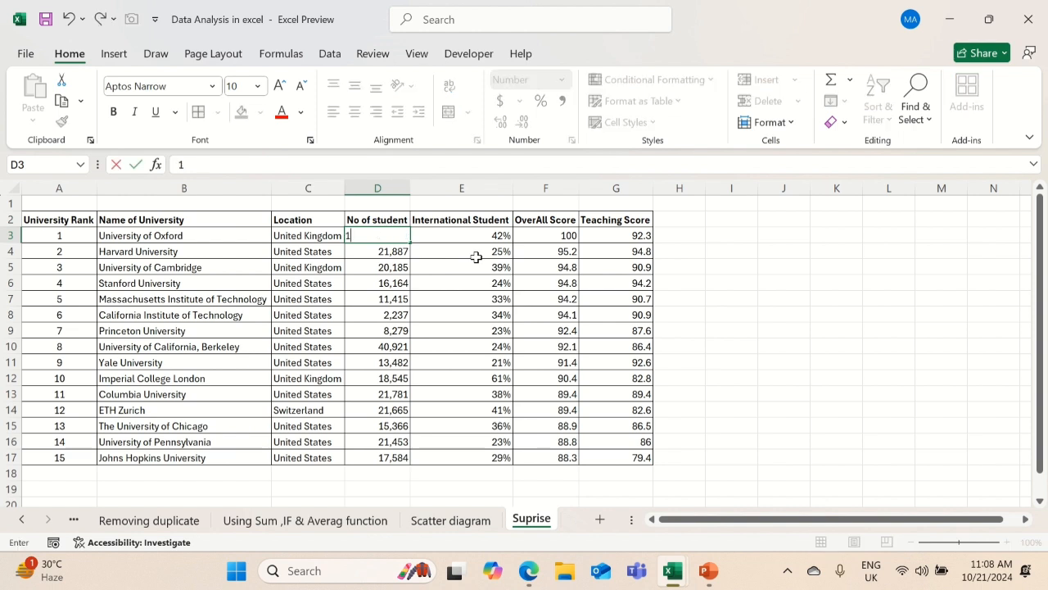
key("Return")
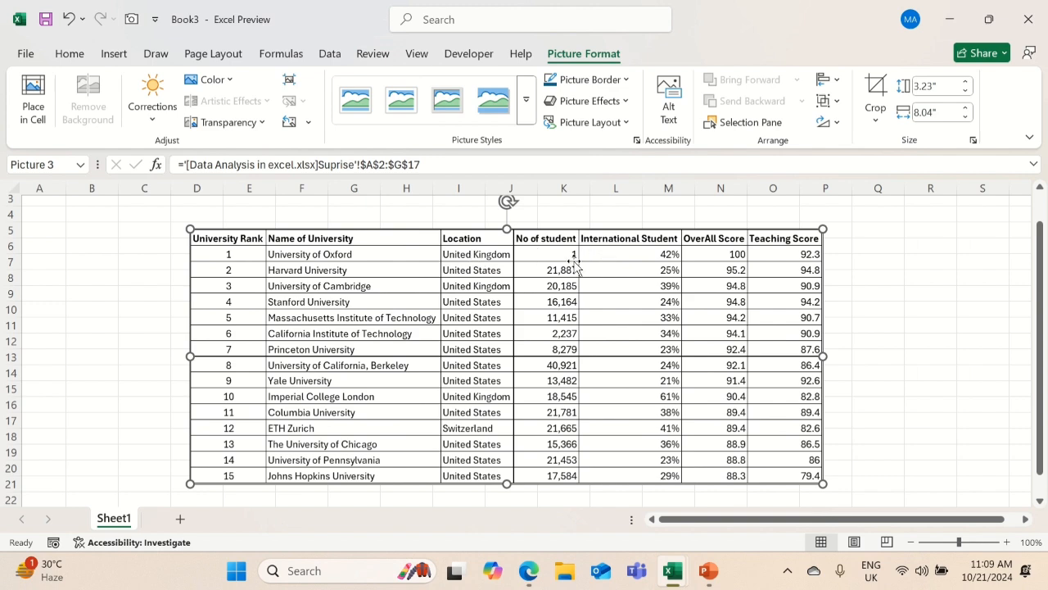
Change the University of Oxford's location in C3 to UK, check the linked picture in Book3, and return to the source table
key("alt+Tab")
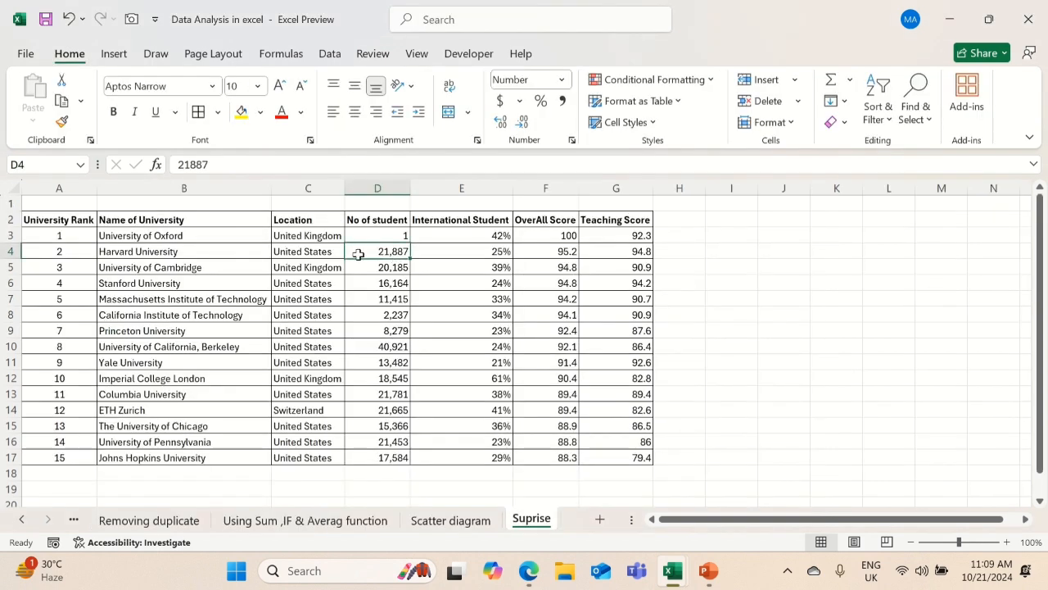
left_click(326, 238)
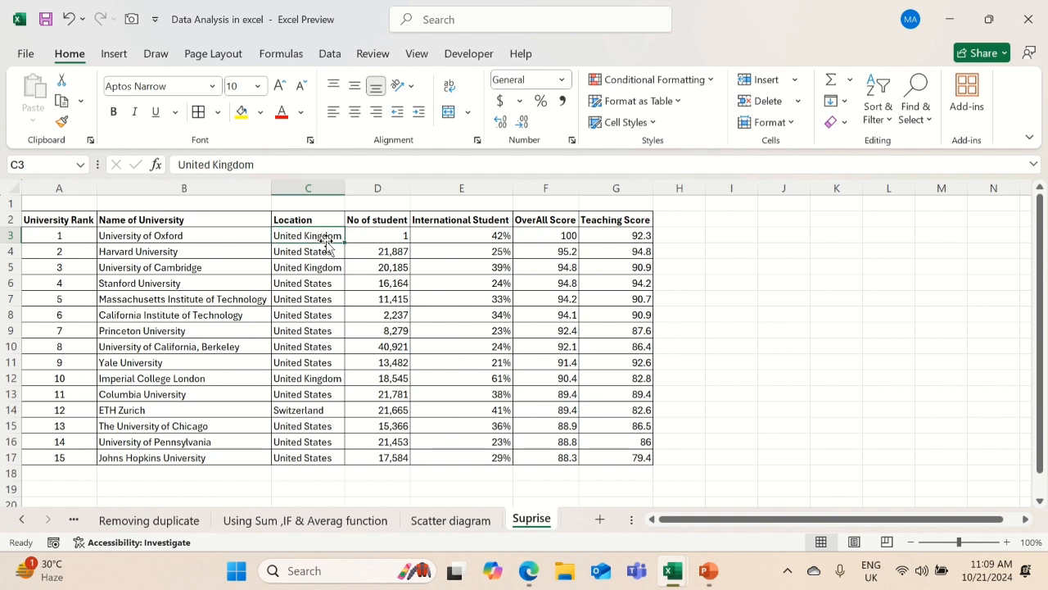
type("UK")
key("Return")
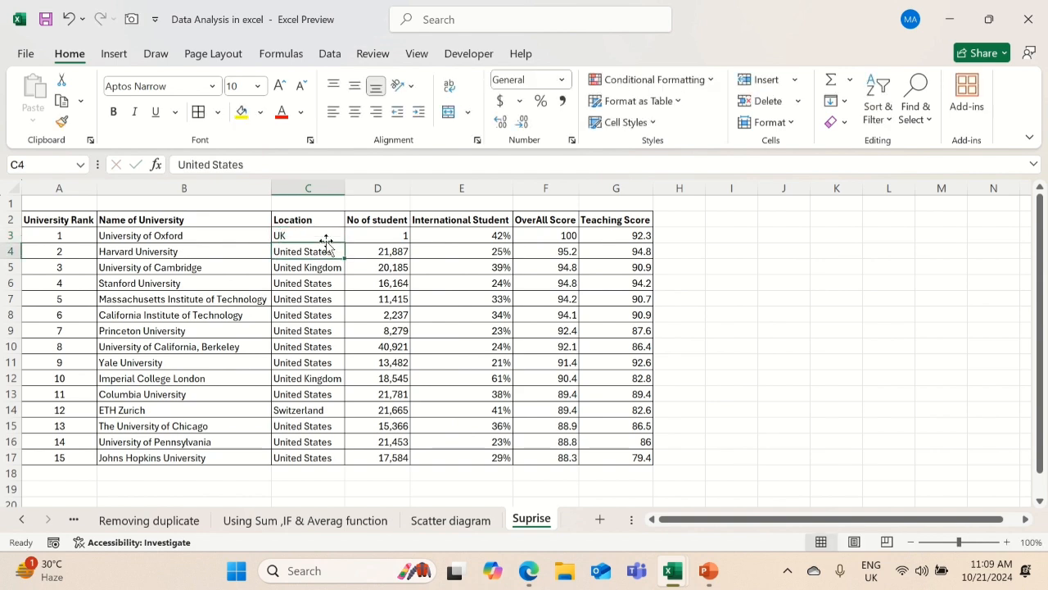
key("alt+Tab")
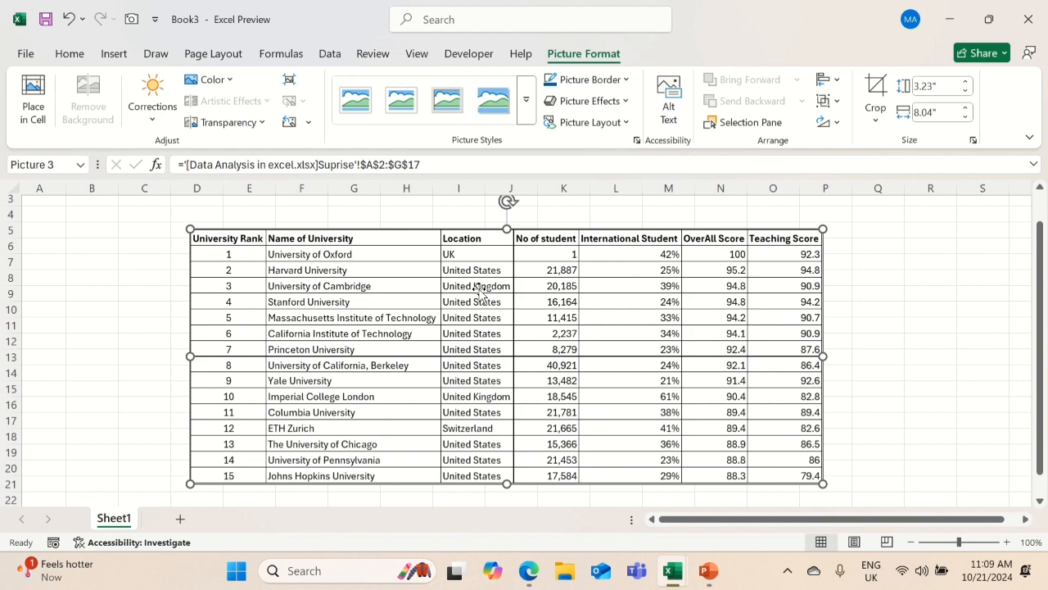
double_click(481, 291)
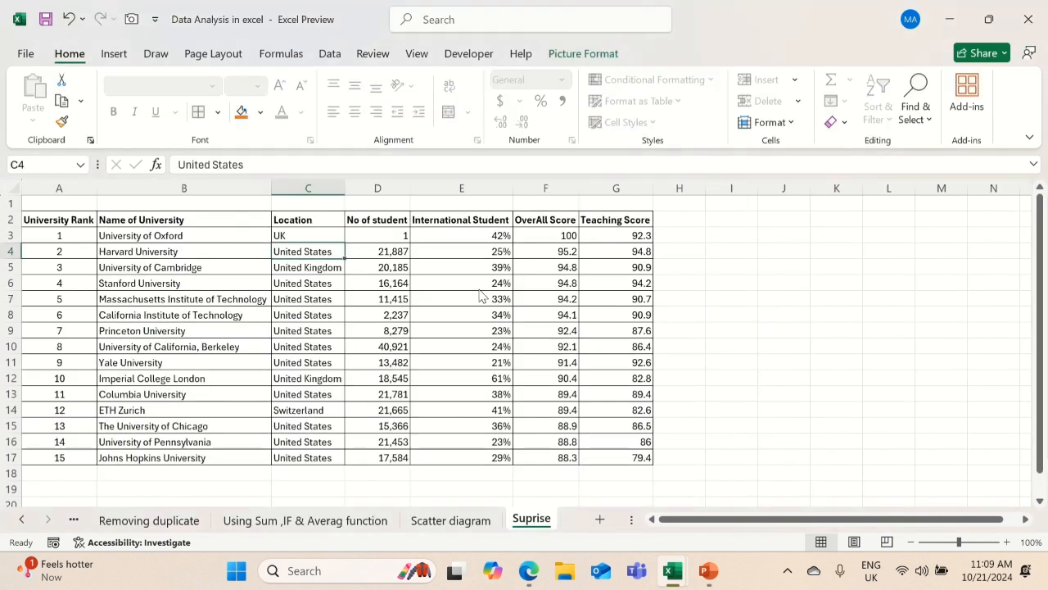